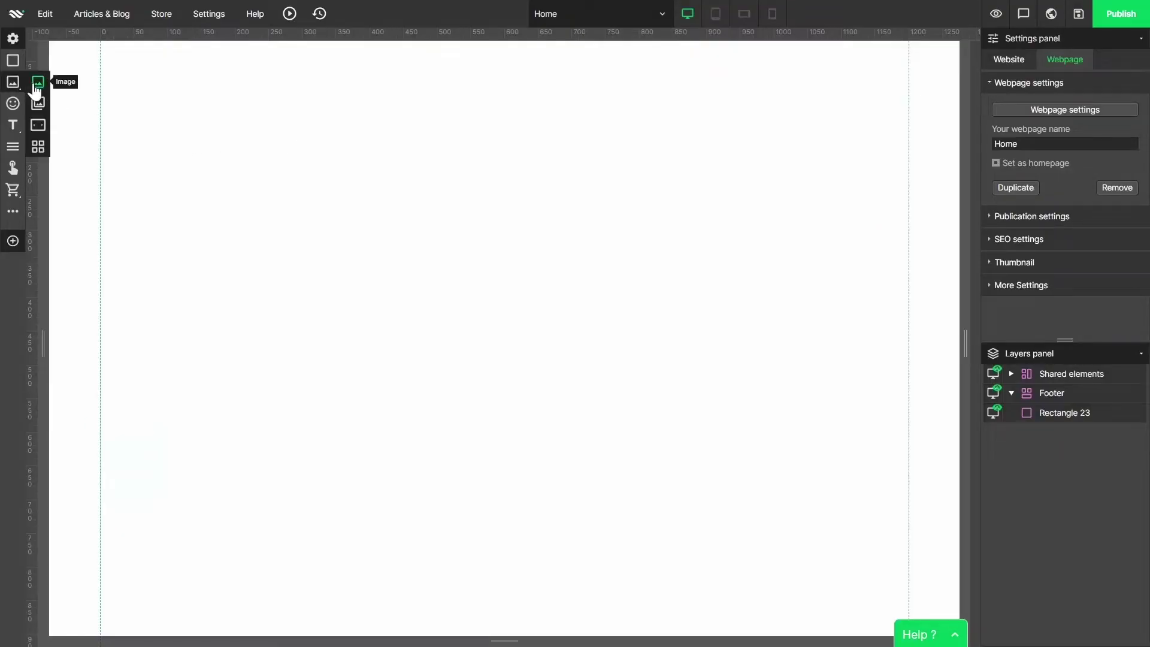
Step: Add an image element to the page using the black-and-white night city photo from the uploaded files
click(36, 82)
click(257, 85)
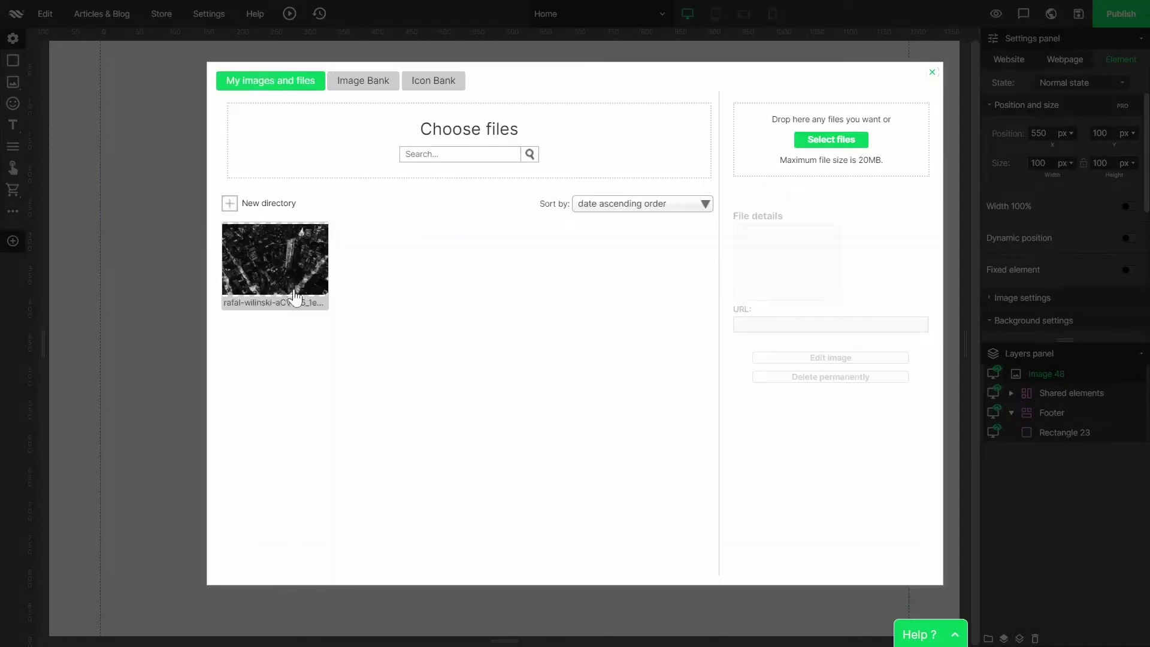
click(266, 248)
click(810, 399)
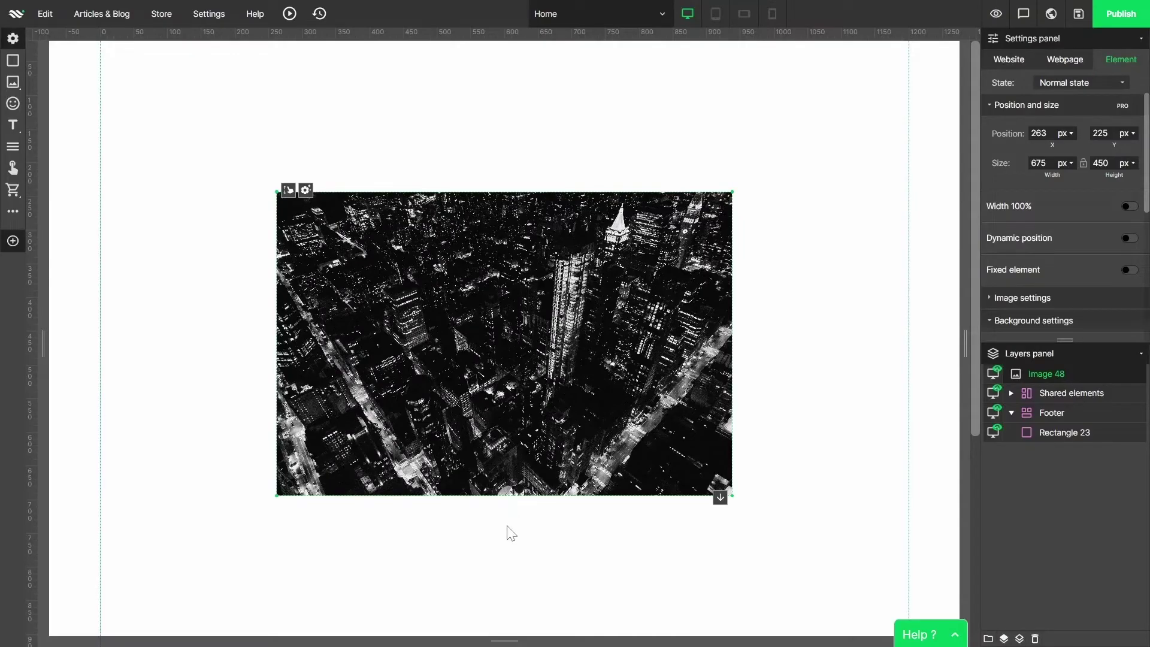
Step: Stretch the city image to 100% width and set its vertical position to 0 vh and height to 100 vh
click(1127, 207)
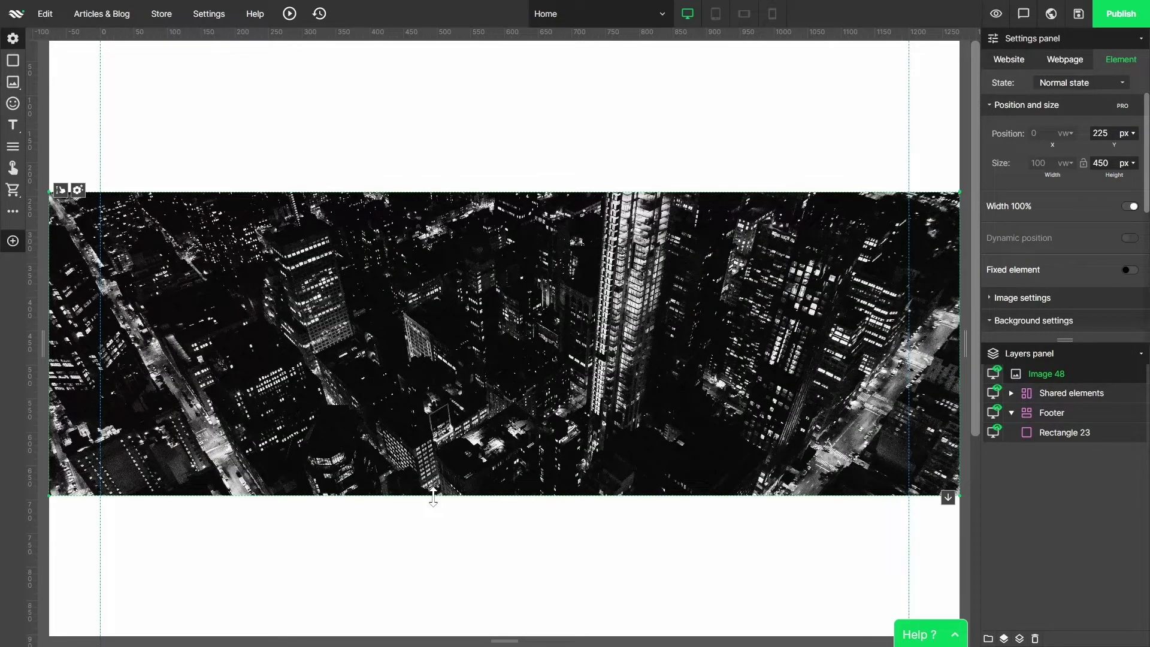
click(1125, 160)
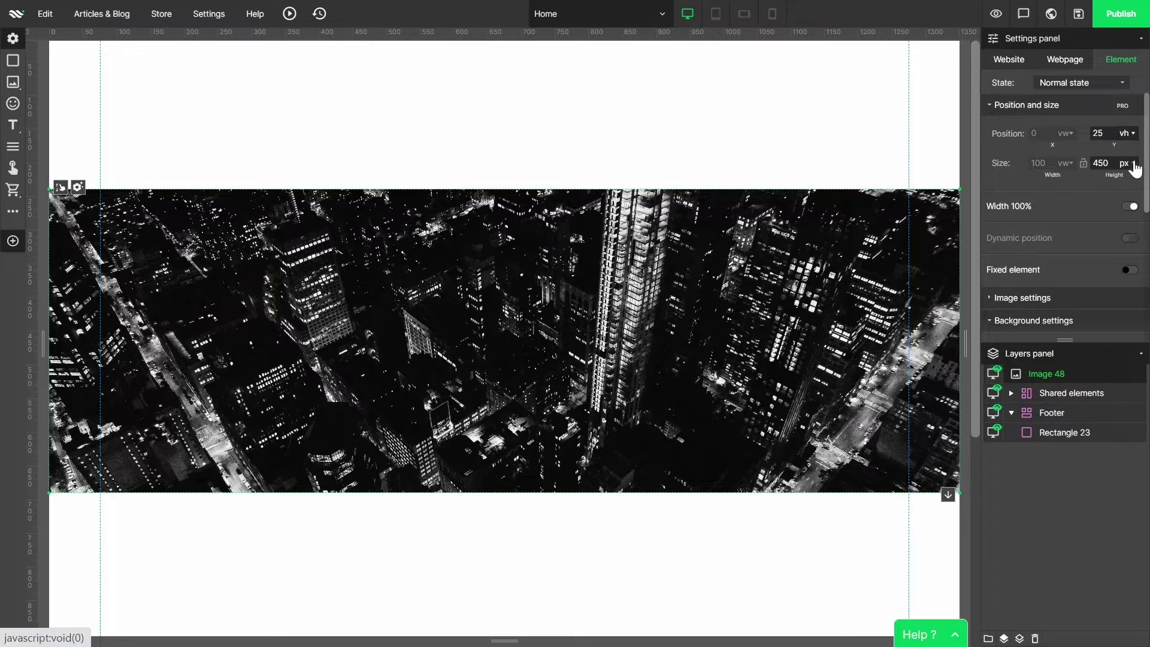
key(Return)
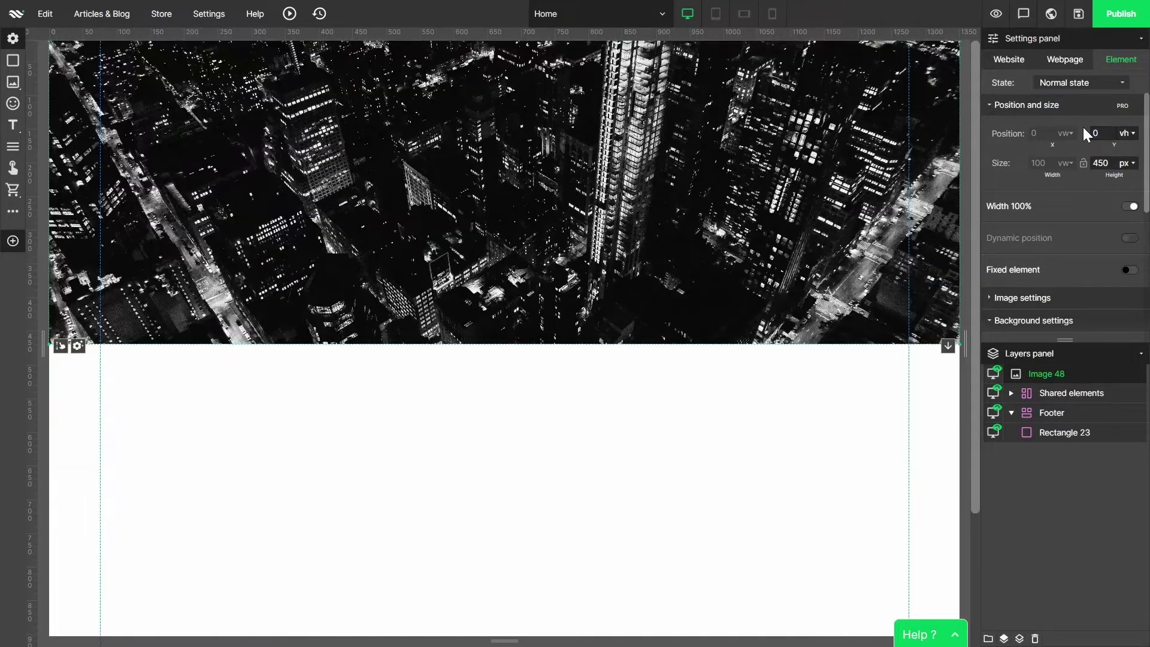
click(1131, 164)
click(1125, 192)
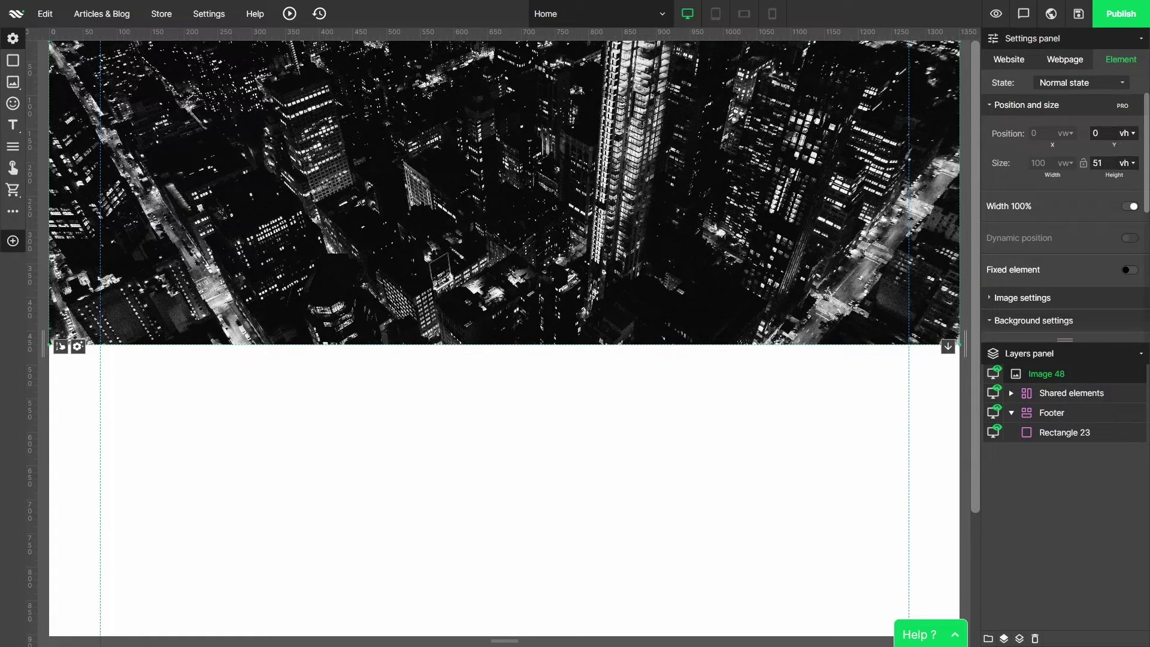
text(100)
key(Return)
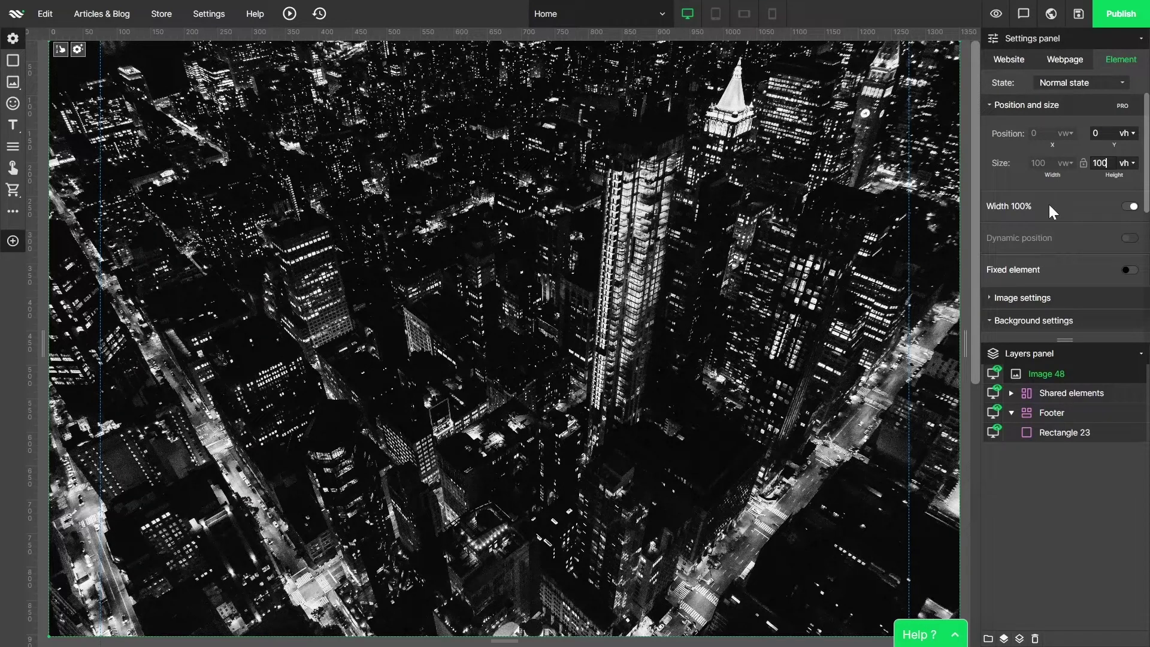
Step: Add a heading over the image reading "NEW YORK", styled as Header 1 in white Abril Fatface
click(39, 124)
double_click(425, 122)
key(ctrl+a)
click(383, 71)
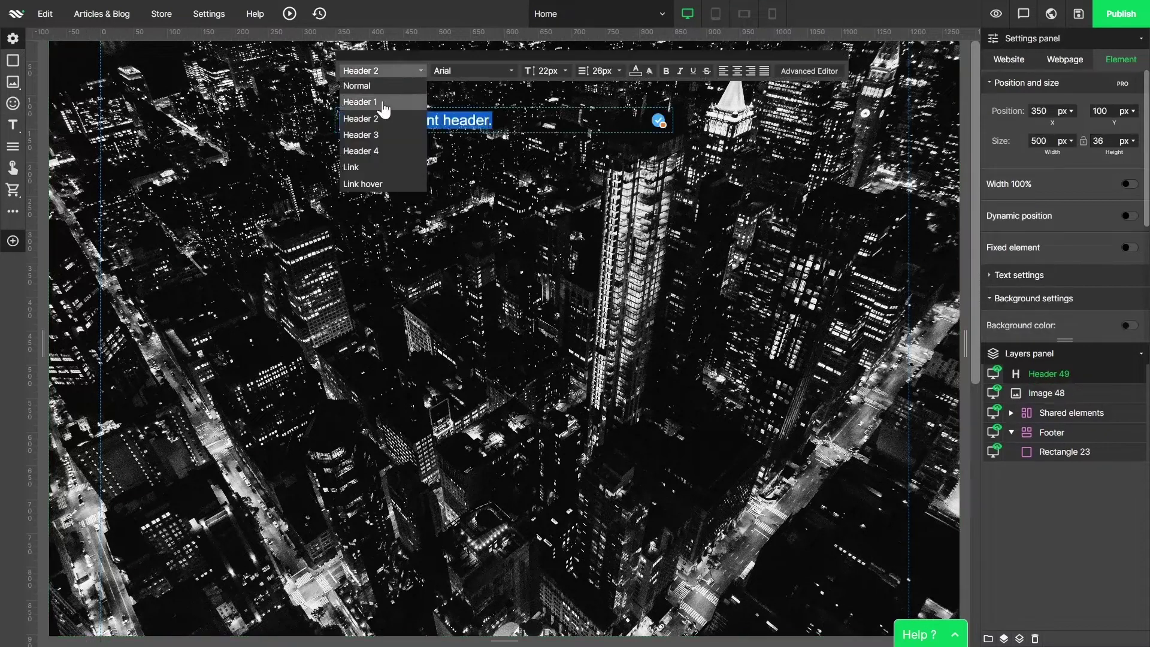
click(383, 103)
click(635, 70)
click(687, 239)
click(876, 192)
click(503, 70)
click(470, 108)
text(NEW YORK)
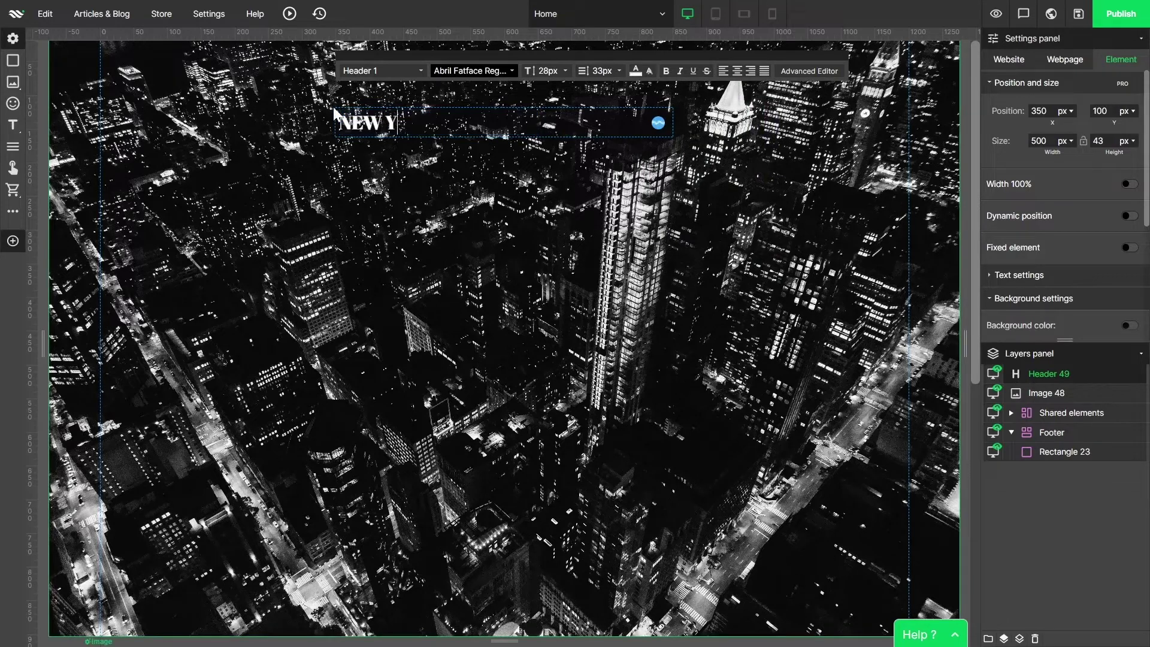
Step: Centre the "NEW YORK" heading text and set its font size to 96 px
click(737, 72)
key(ctrl+a)
click(553, 71)
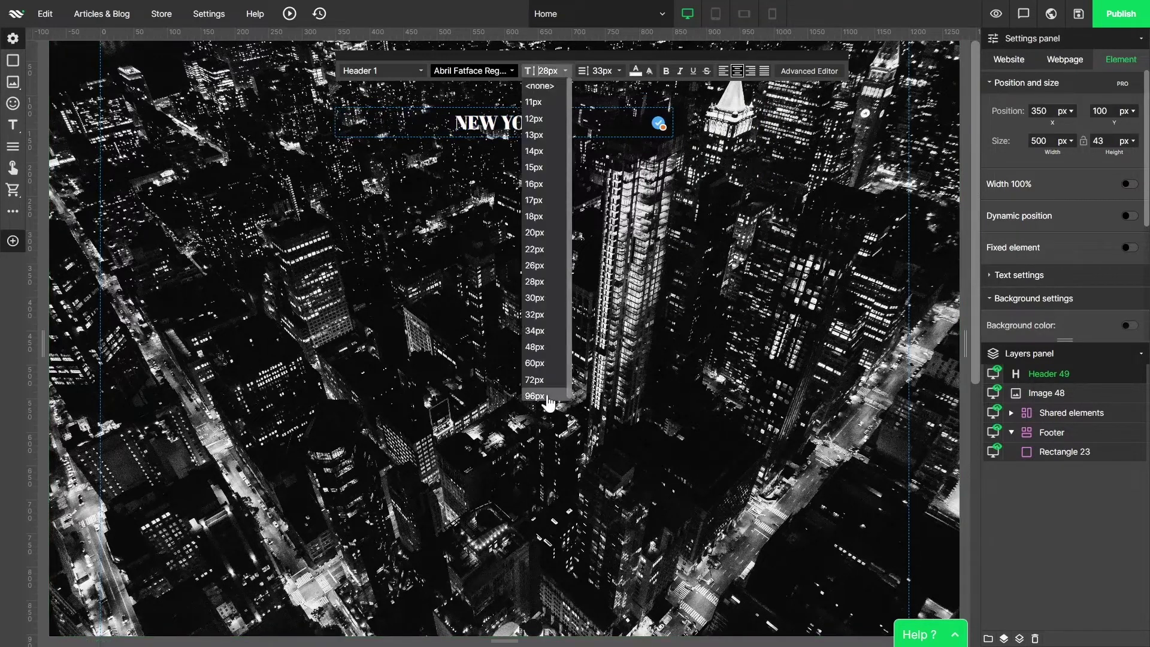
click(546, 396)
click(631, 323)
click(586, 199)
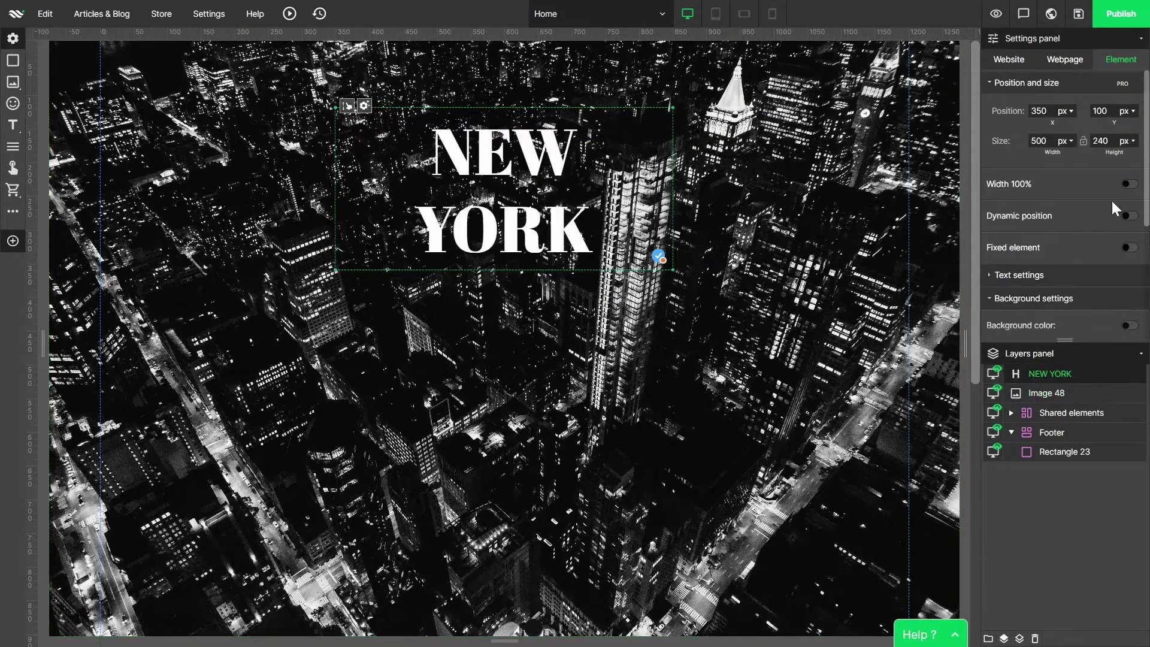
Step: Stretch the "NEW YORK" heading to 100% width and set its vertical position to 30 vh
click(1126, 185)
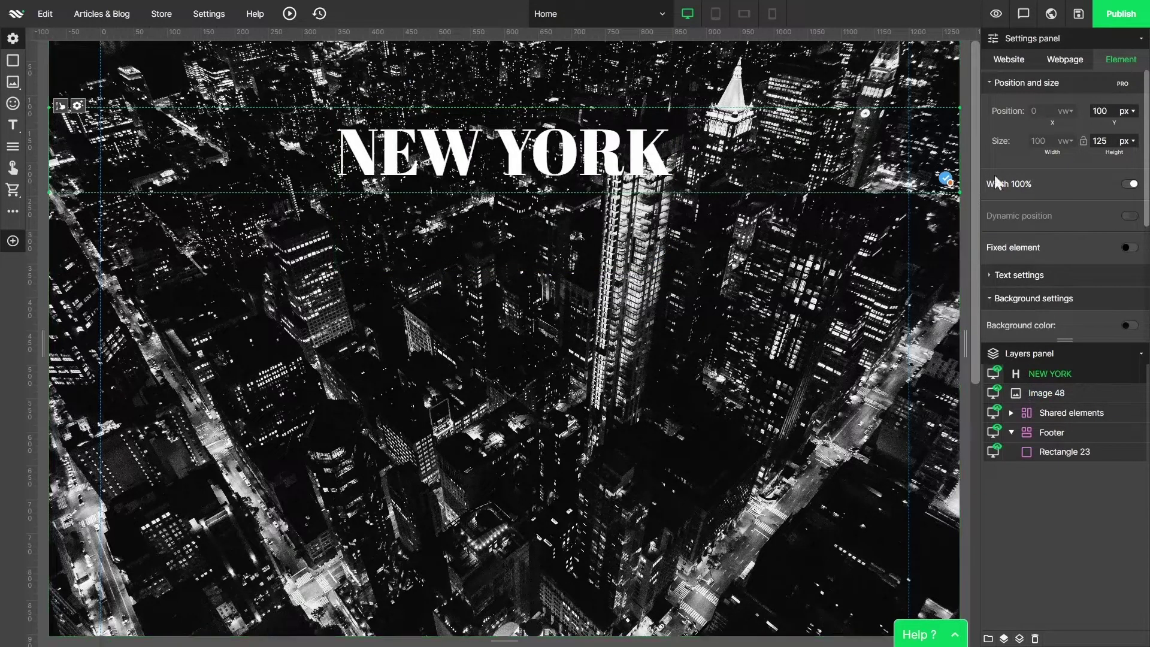
click(1128, 111)
click(1125, 139)
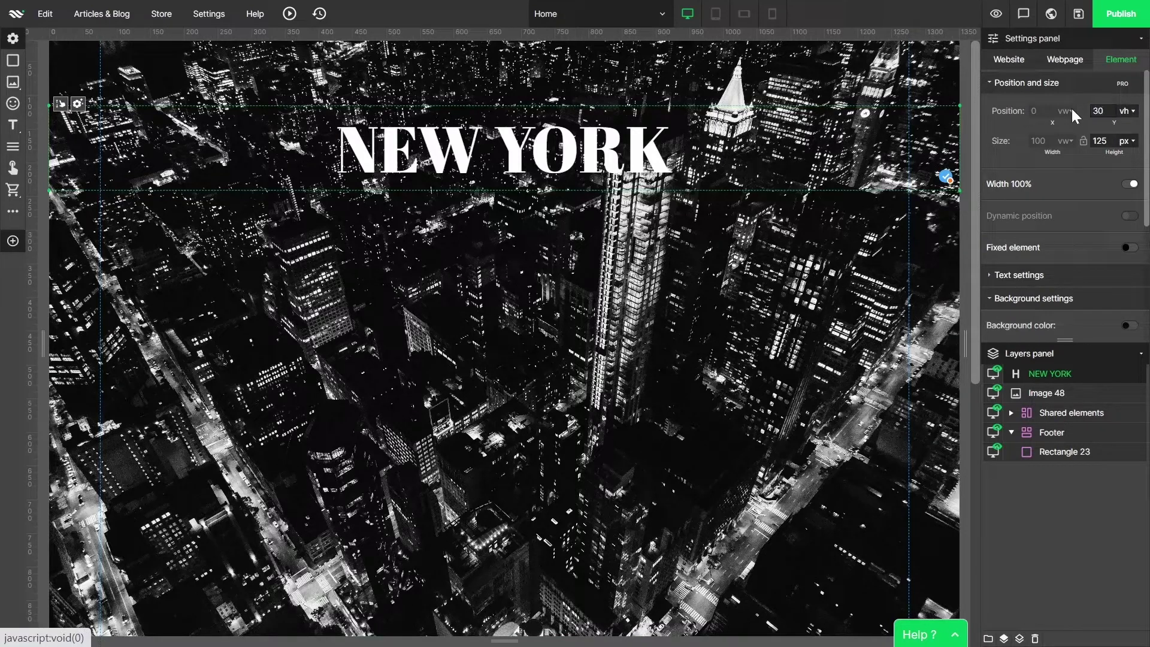
text(30)
key(Return)
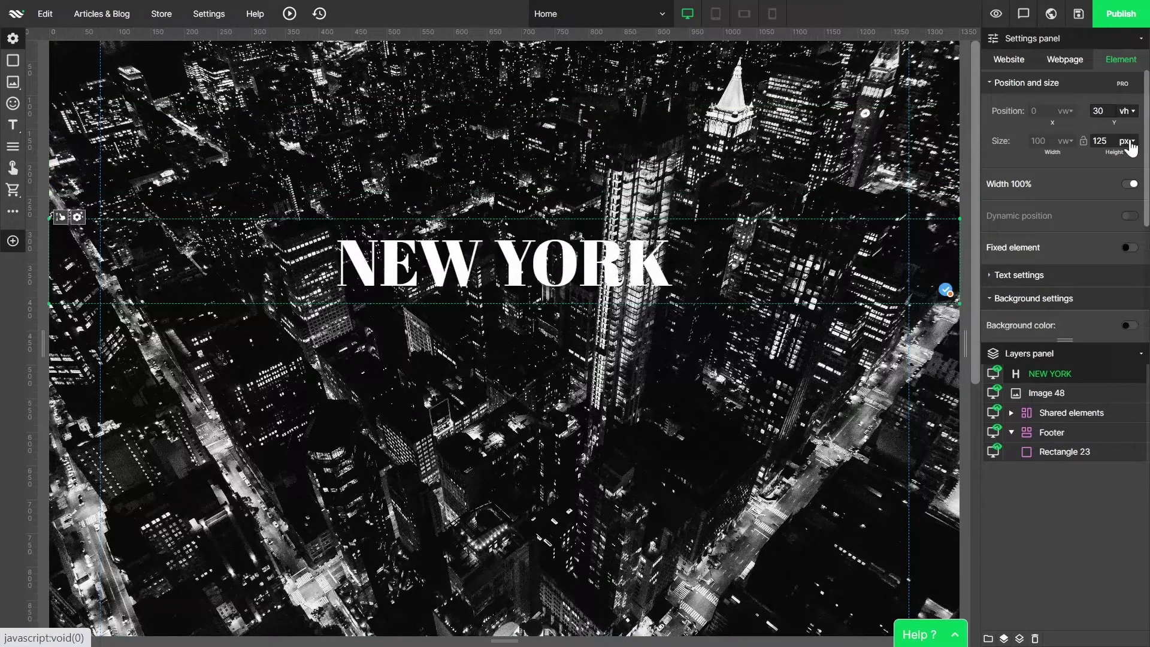
click(451, 437)
drag(503, 636, 477, 641)
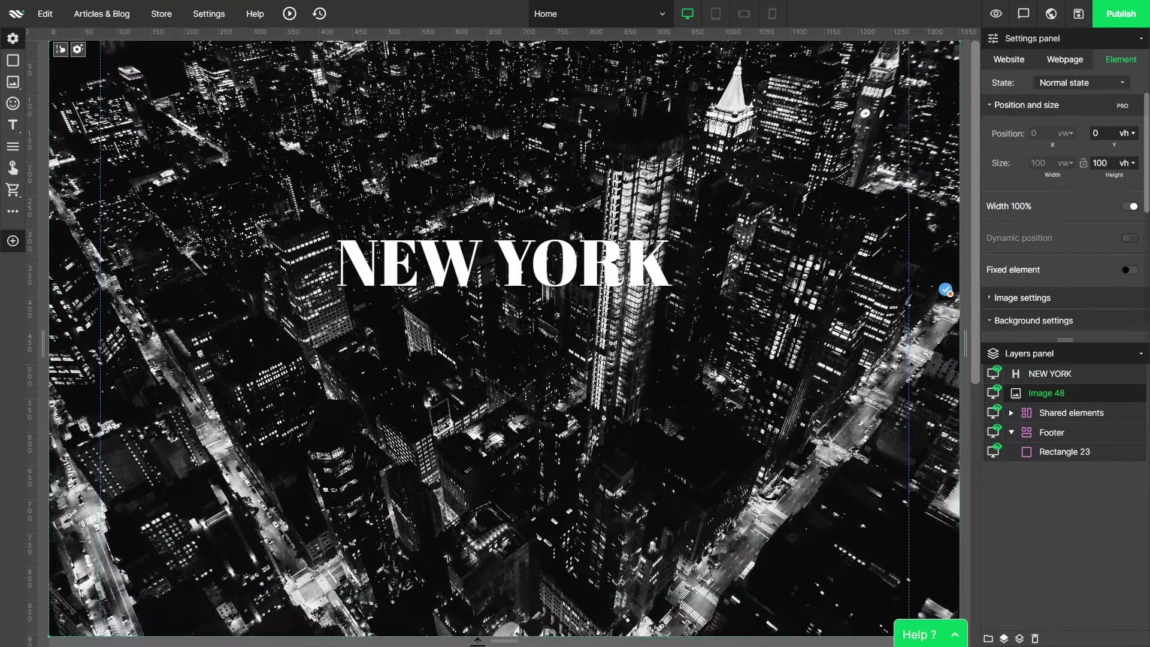
Step: Place a button centred below the "NEW YORK" heading, labelled "More" in the Abril Fatface font
drag(13, 167, 521, 386)
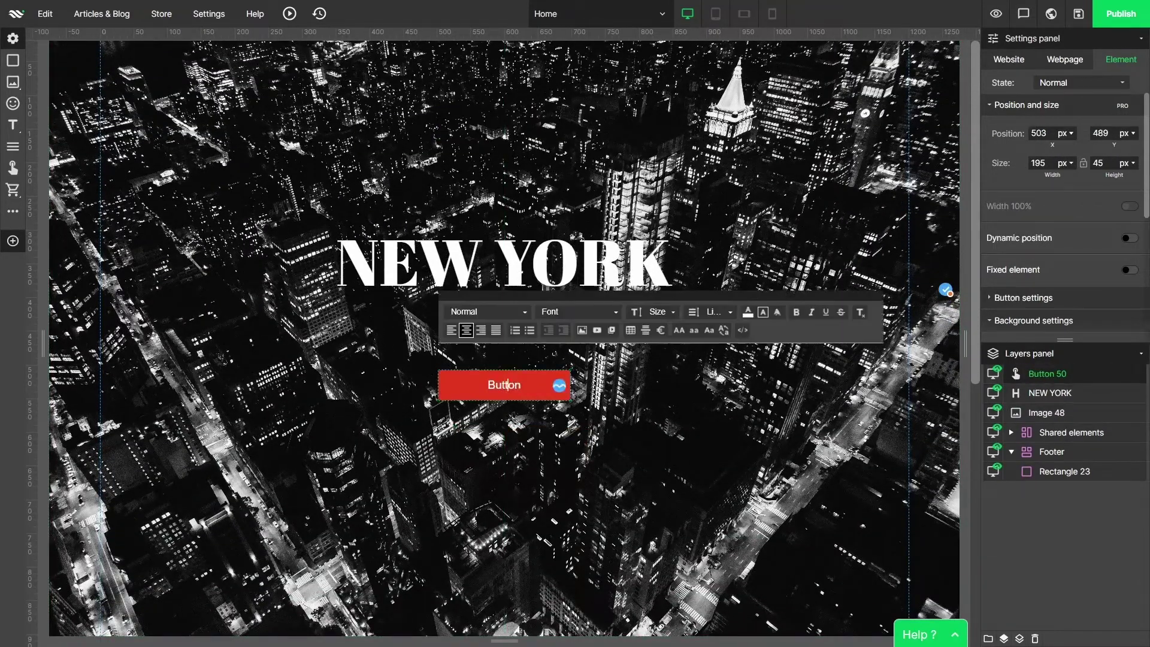
click(580, 312)
click(580, 332)
click(552, 408)
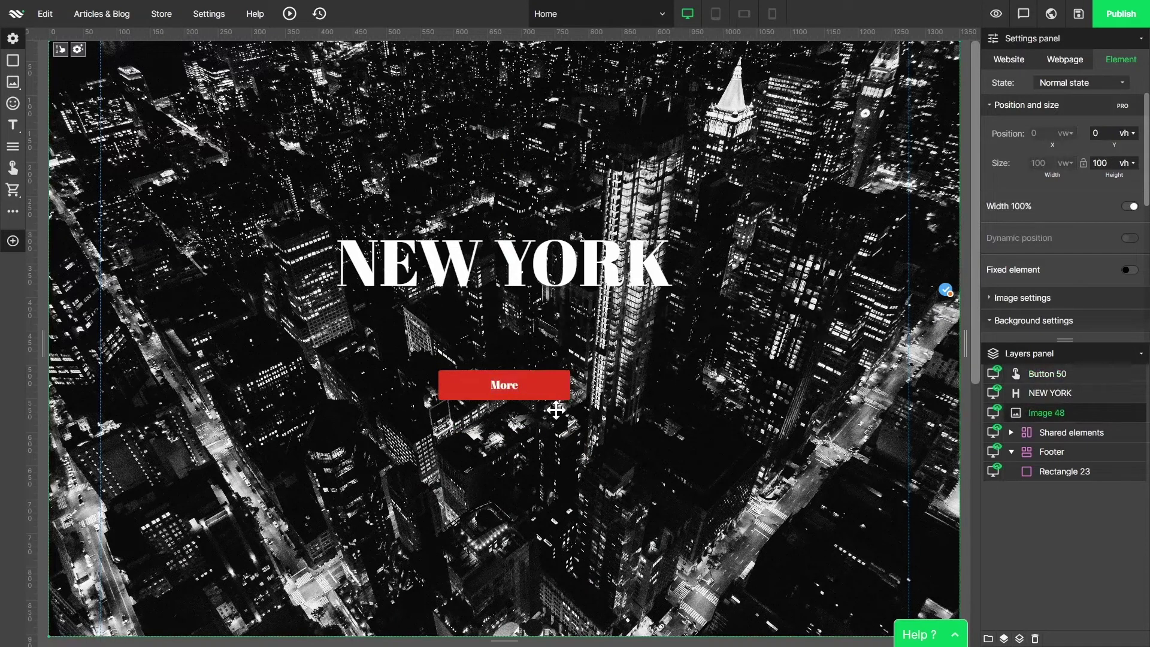
Step: Enable dynamic position for the "More" button and place it at X 44 vw and Y 44 vh
click(557, 388)
click(1128, 238)
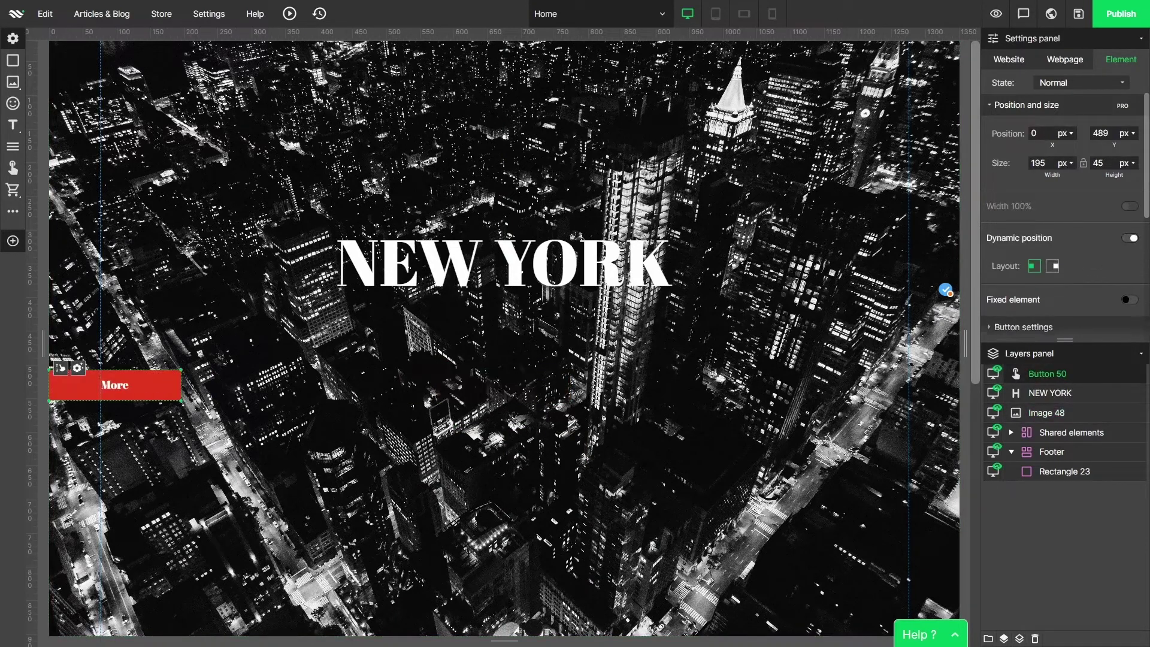
click(1073, 132)
click(1068, 160)
drag(1044, 133, 1026, 133)
text(44)
click(1132, 134)
click(1129, 159)
drag(1108, 133, 1075, 132)
text(44)
Step: Set the "More" button's width to 12 vw and its height to 50 px
click(1068, 188)
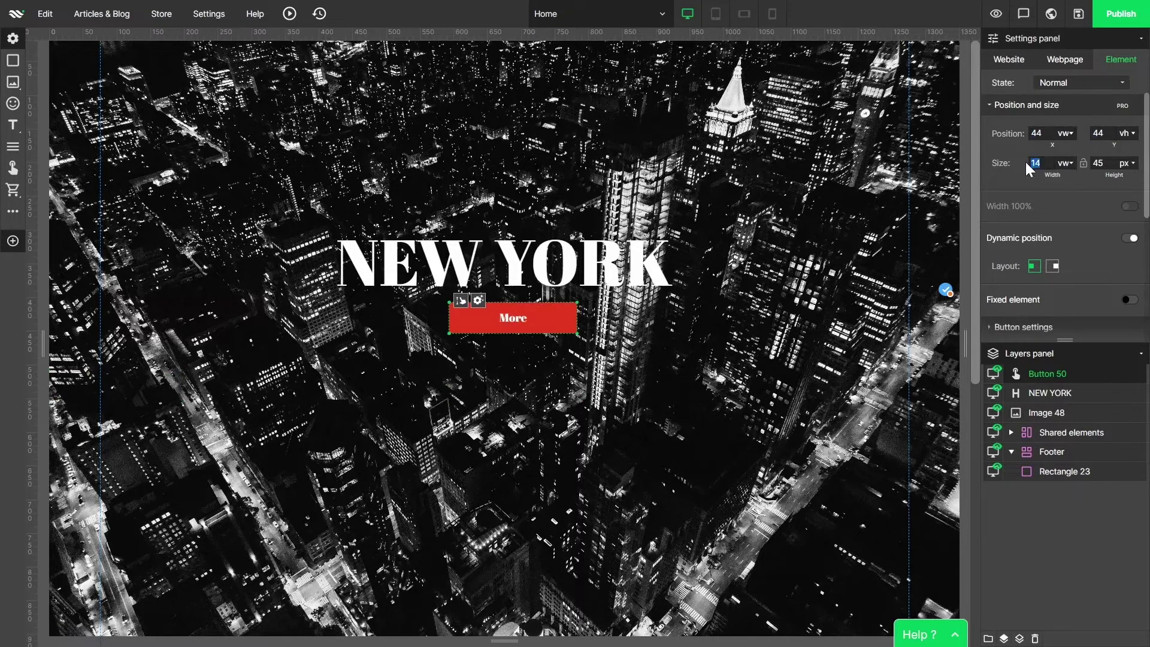
text(12)
click(1127, 163)
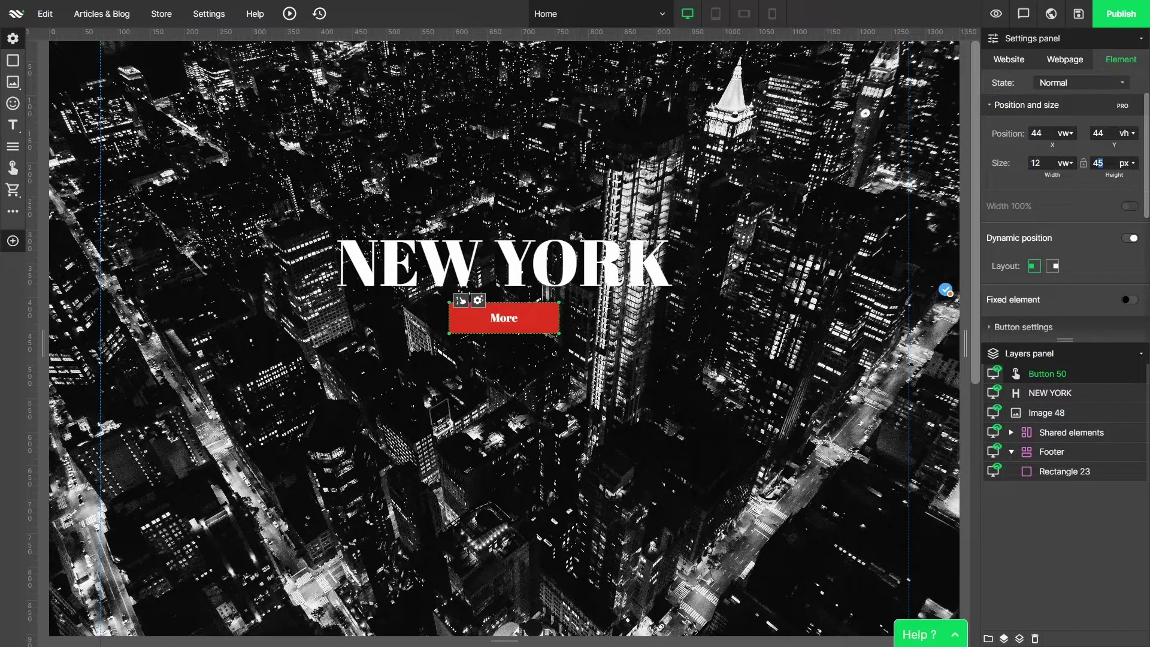
text(50)
Step: Change the "More" button's background colour to purple
scroll(1107, 251, down, 2)
click(1107, 250)
click(1073, 200)
click(1128, 321)
click(1065, 82)
click(1060, 114)
click(1072, 97)
click(707, 480)
Step: Add a second heading centred below the city image, at Y 952 px, reading "Attractions of the City"
scroll(954, 366, down, 8)
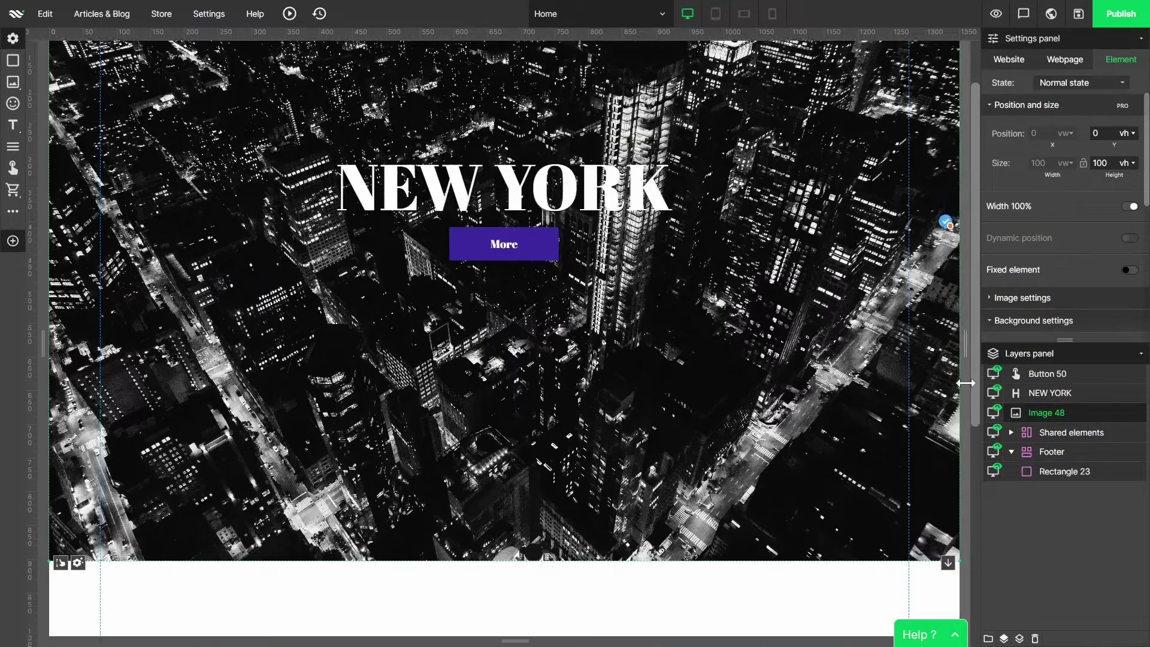
mouse_move(31, 133)
drag(37, 124, 479, 233)
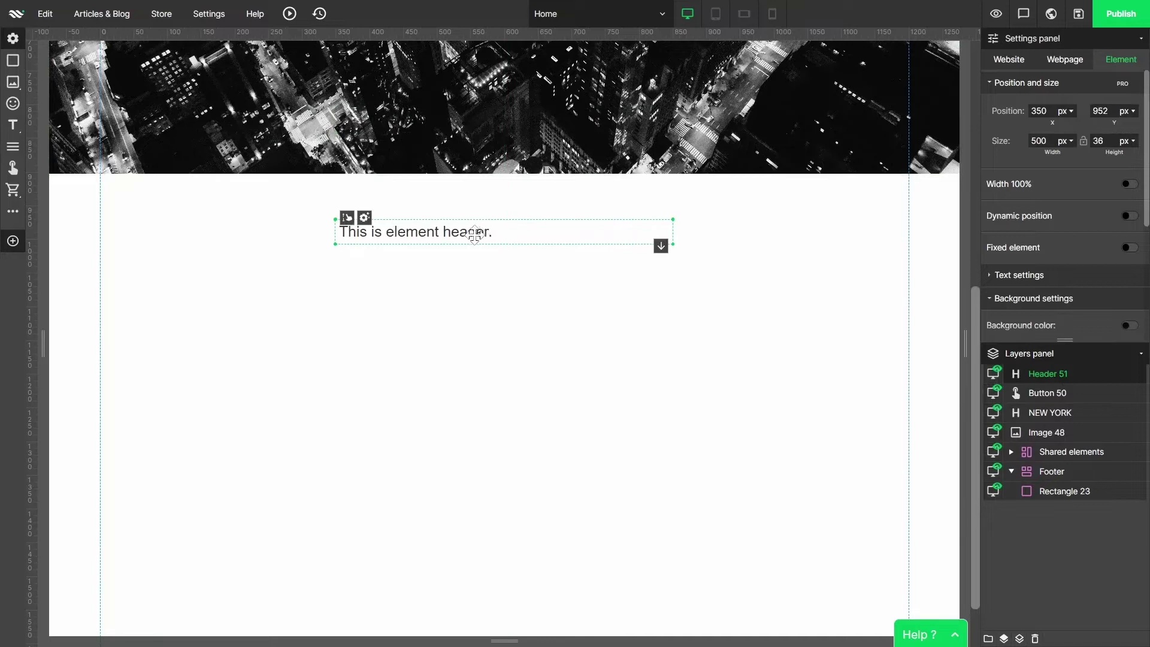
double_click(474, 234)
text(Attractions of the City)
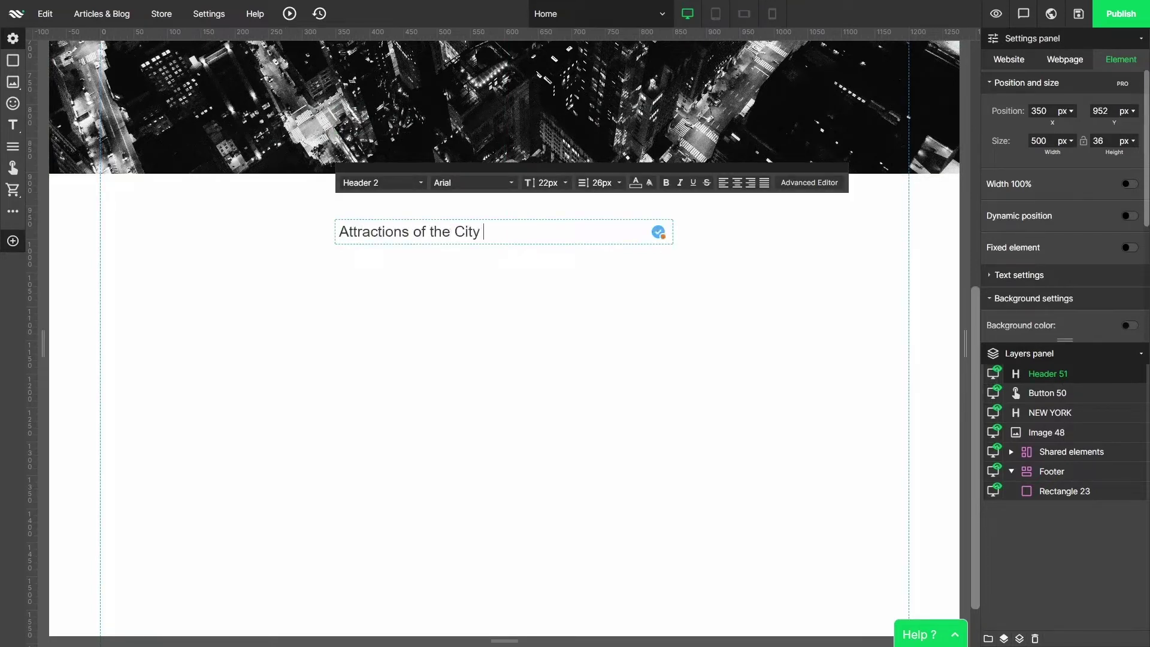
Step: Format the "Attractions of the City" heading as centred 48 px Abril Fatface and stretch it to 100% width
key(ctrl+a)
click(473, 183)
click(474, 216)
click(545, 182)
click(577, 380)
click(736, 184)
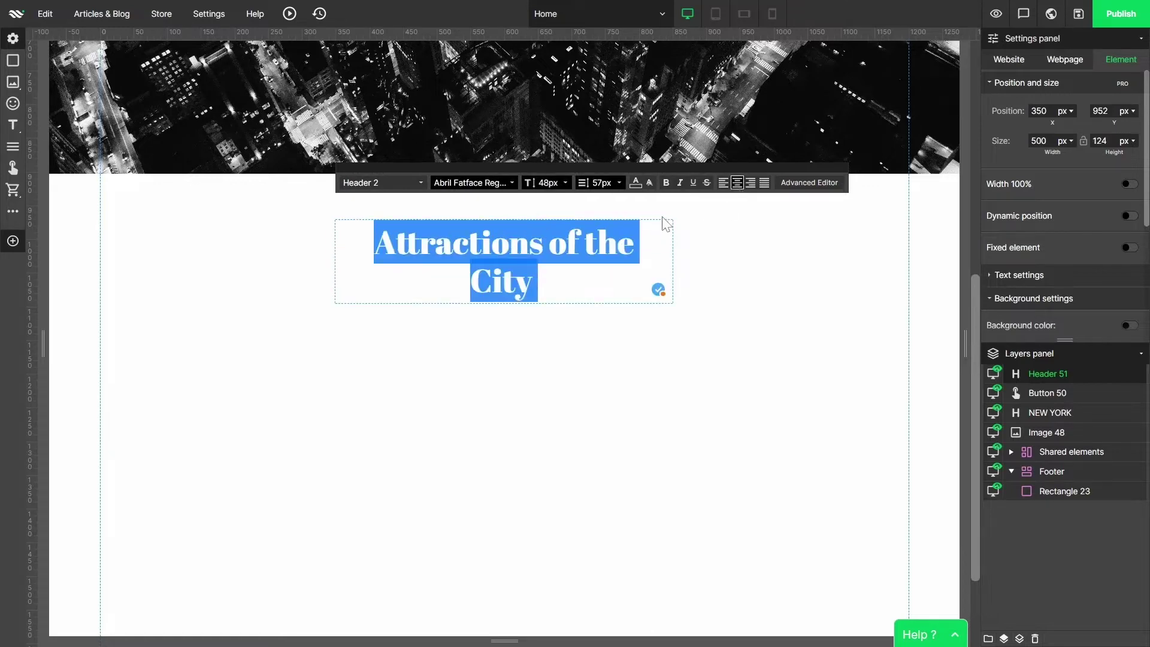
click(716, 252)
click(702, 249)
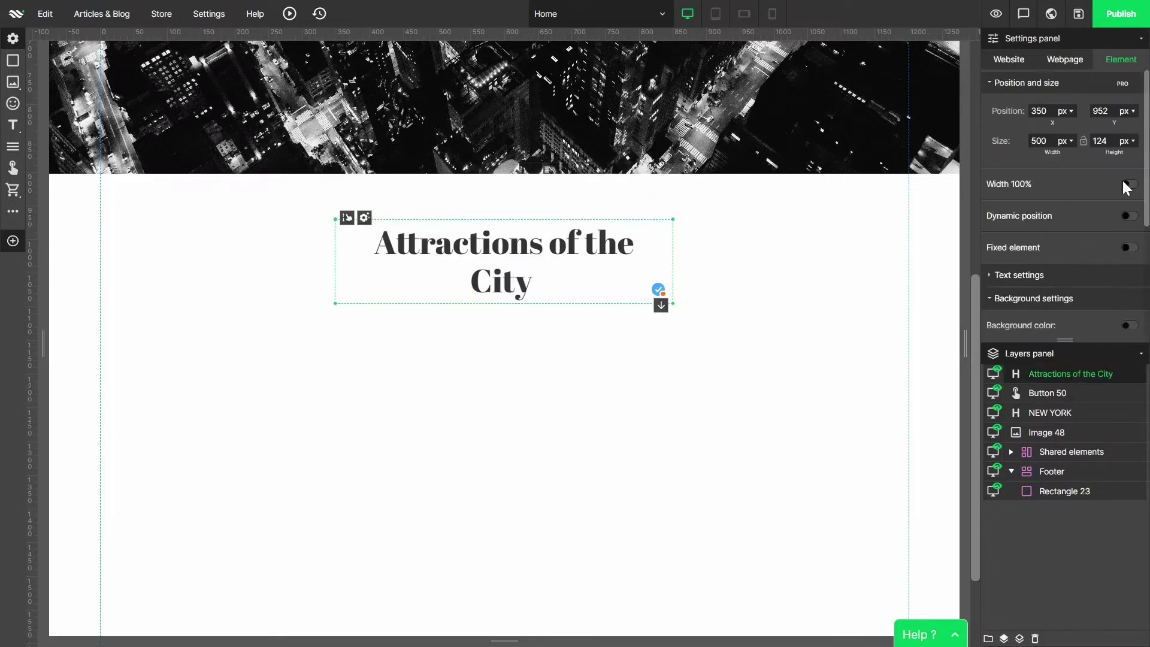
click(786, 396)
Step: Place a pizza-slice icon below the heading near the page's left edge, with a text element beneath it starting with "Best place to eat"
drag(12, 103, 181, 331)
click(12, 125)
drag(382, 414, 284, 415)
double_click(283, 415)
key(Return)
text(Best place to )
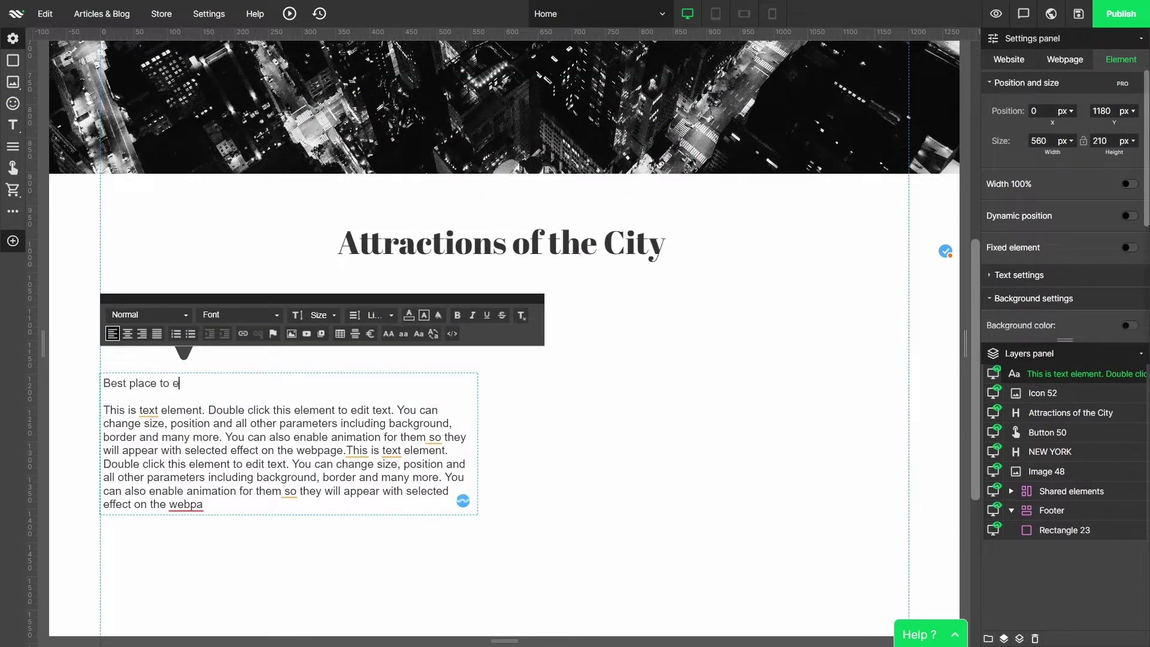
text(eat)
Step: Centre the text of the "Best place to eat" block, enable its dynamic position and set its width to 30 vw
key(ctrl+a)
click(127, 334)
click(1130, 216)
click(1065, 141)
click(1064, 168)
text(30)
key(Return)
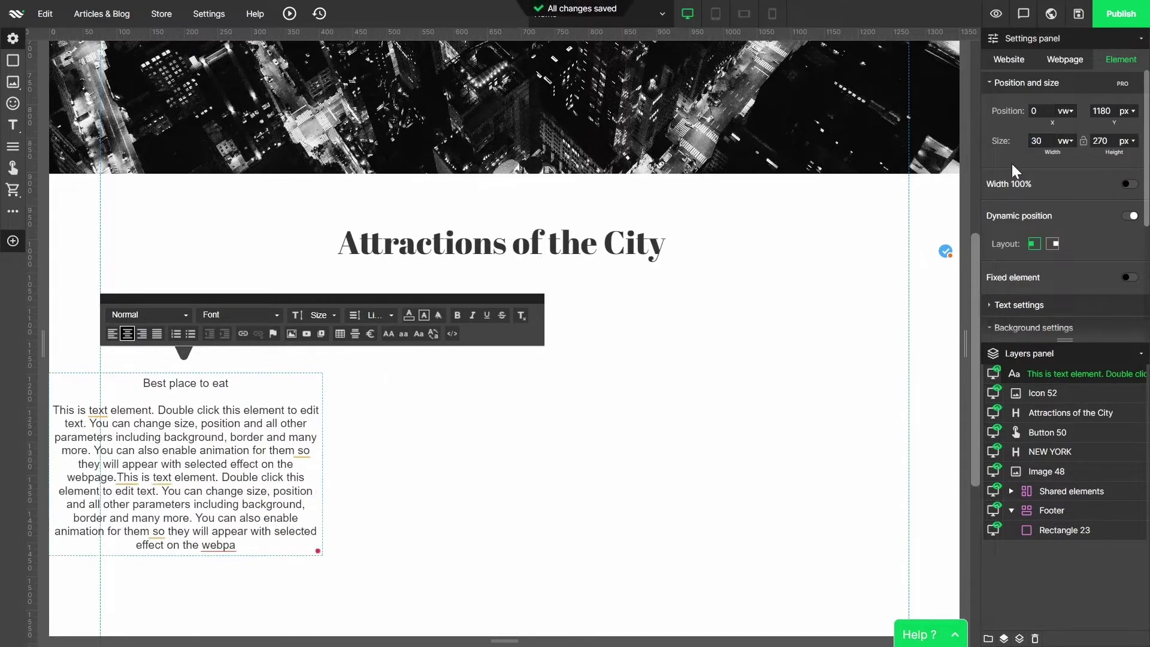
Step: Enable dynamic position for the pizza icon and switch its width and horizontal position units to vw
click(1042, 392)
click(1128, 238)
click(1065, 163)
click(1071, 184)
click(1071, 135)
click(1068, 161)
Step: Align the pizza icon and the "Best place to eat" text block on a shared vertical centre line
drag(280, 594, 83, 335)
click(1061, 109)
click(447, 456)
Step: Duplicate the pizza icon and its text block twice to form three columns, with the third text block at X 70 vw
drag(270, 578, 511, 323)
key(ctrl+c)
key(ctrl+v)
key(ctrl+v)
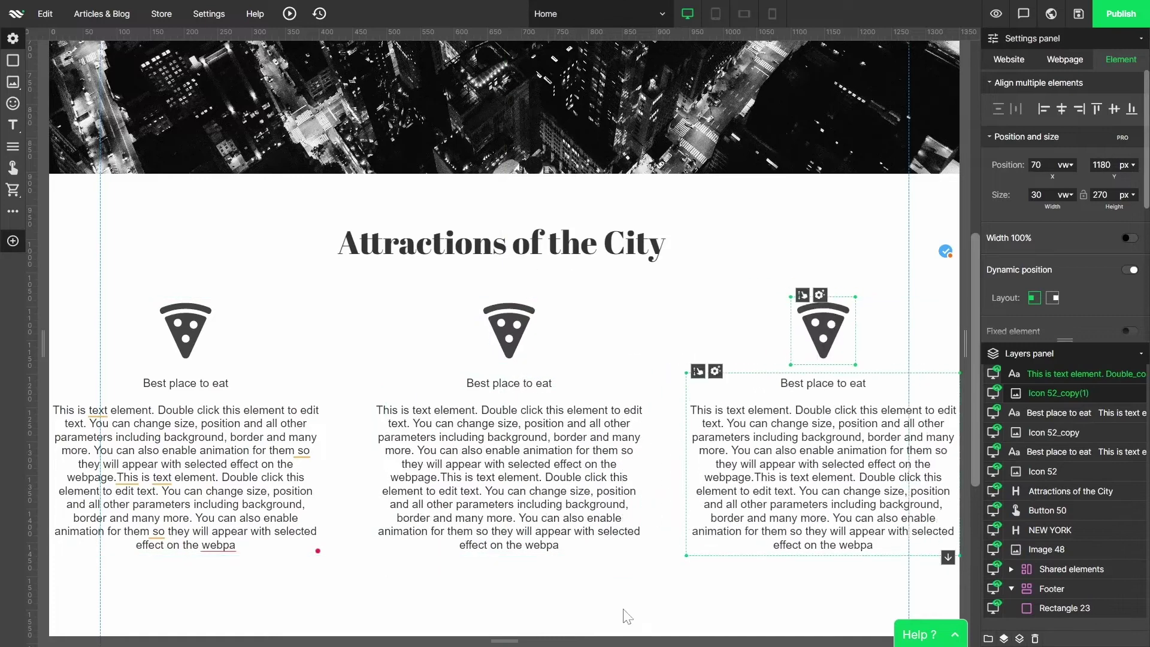
click(661, 578)
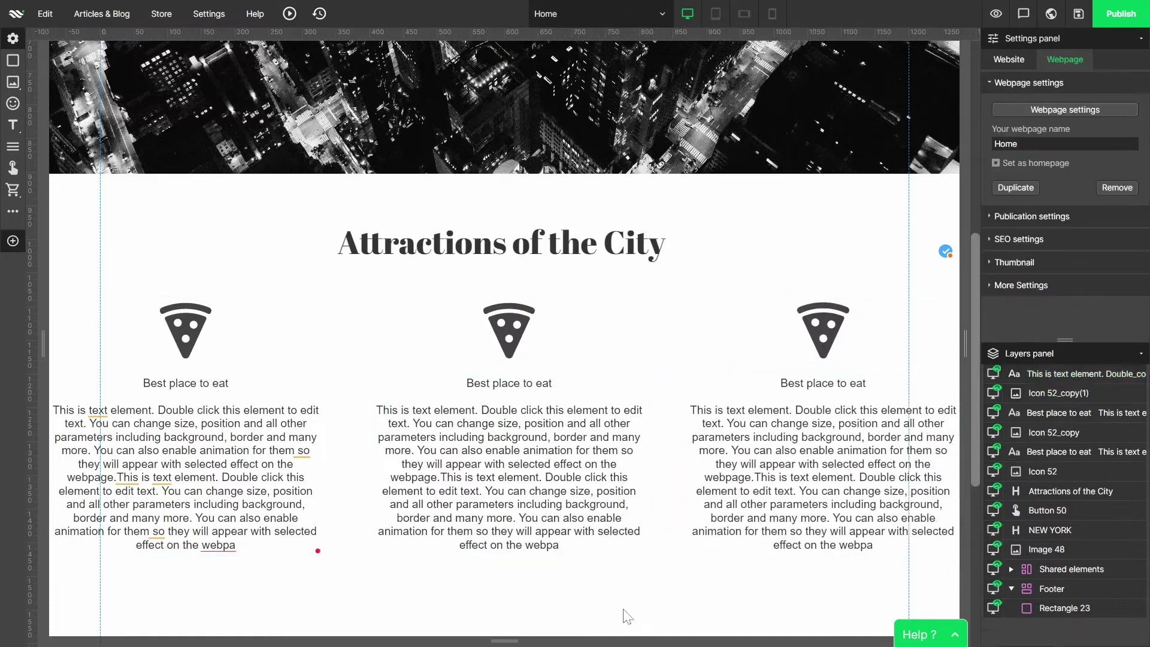
Step: Check how the three-column layout adapts by resizing the canvas width
click(714, 13)
drag(800, 344, 962, 361)
Step: Duplicate the "Attractions of the City" heading below the three columns at Y 1531 px and change its text to "Visit us"
scroll(616, 546, up, 3)
click(763, 145)
key(ctrl+c)
key(ctrl+v)
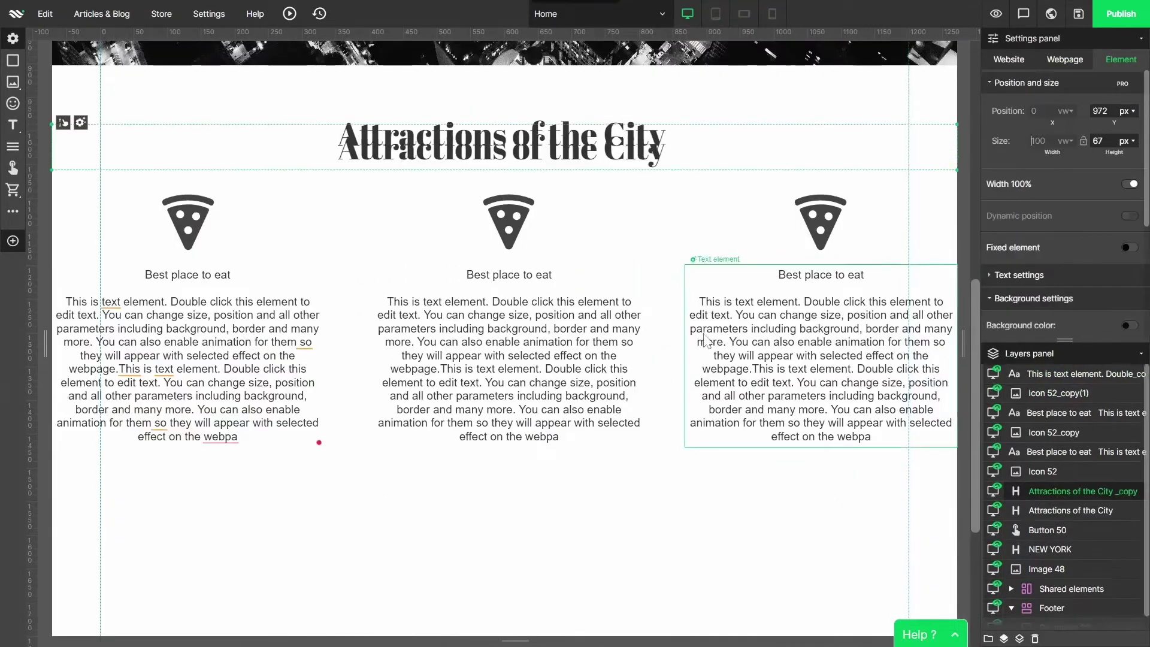
scroll(702, 541, down, 5)
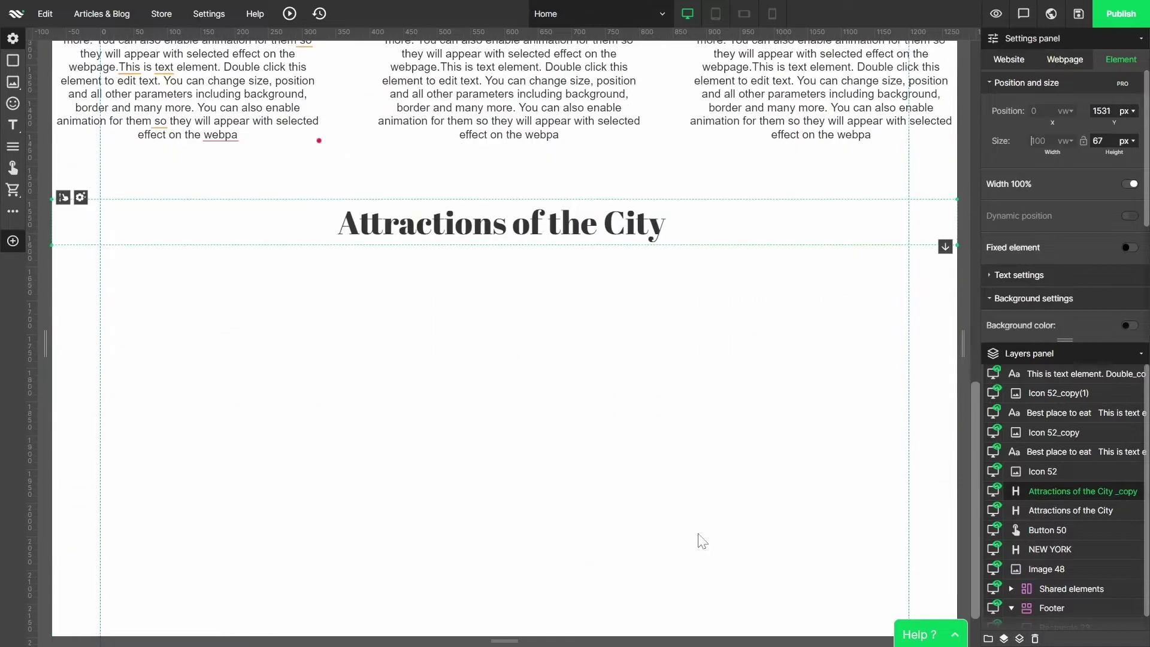
double_click(466, 226)
text(Visit us)
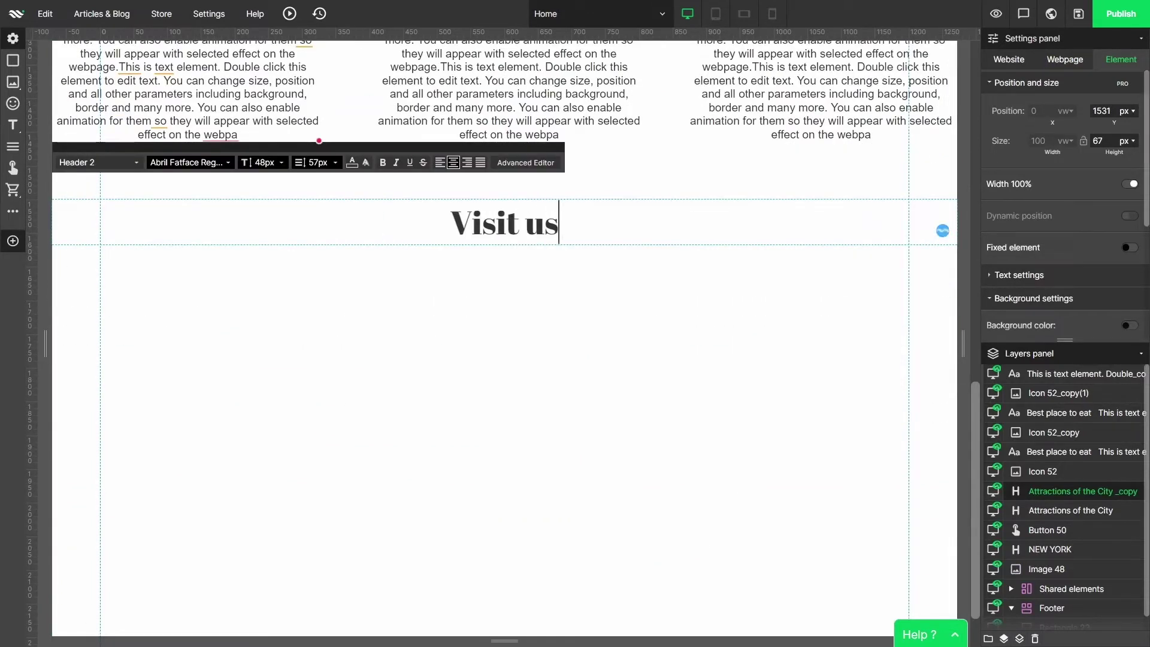
click(432, 404)
Step: Add a Google Maps element below the "Visit us" heading at X 0 px and Y 1662 px
scroll(428, 460, down, 1)
mouse_move(18, 214)
click(40, 236)
drag(497, 201, 358, 317)
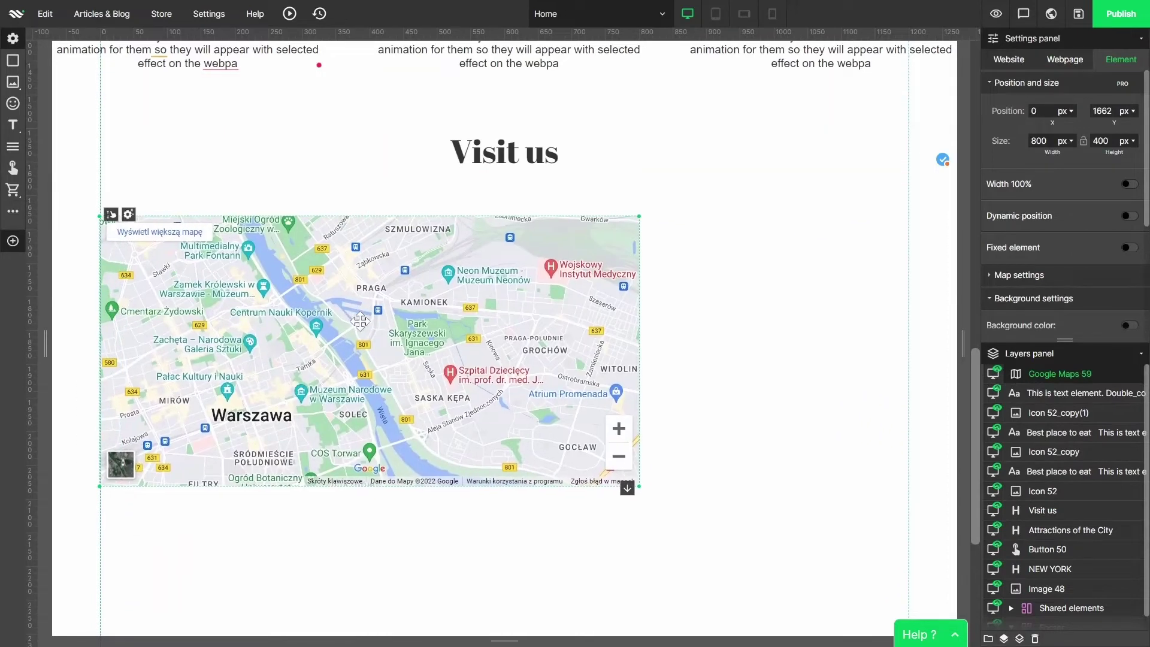
Step: Turn on dynamic position for the map and set its width to 60 vw
click(1129, 217)
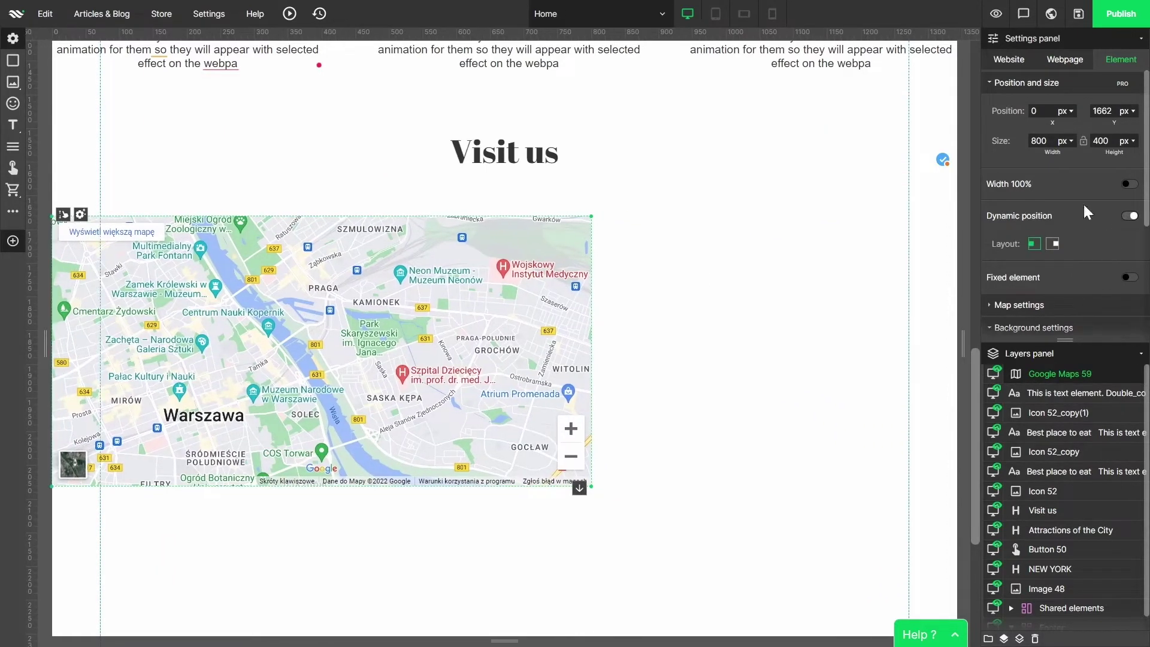
click(1064, 168)
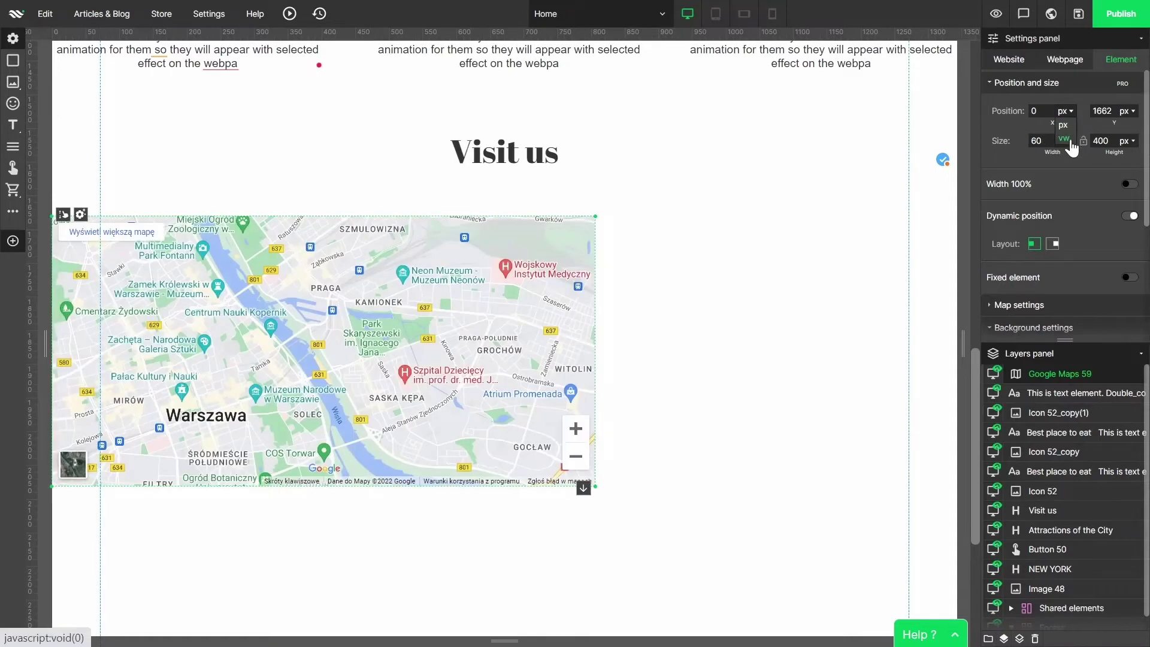
Step: Add a text element beside the map at Y 1713 px and enable dynamic position with the right-side layout
mouse_move(12, 126)
click(56, 127)
drag(637, 125, 860, 274)
click(1128, 216)
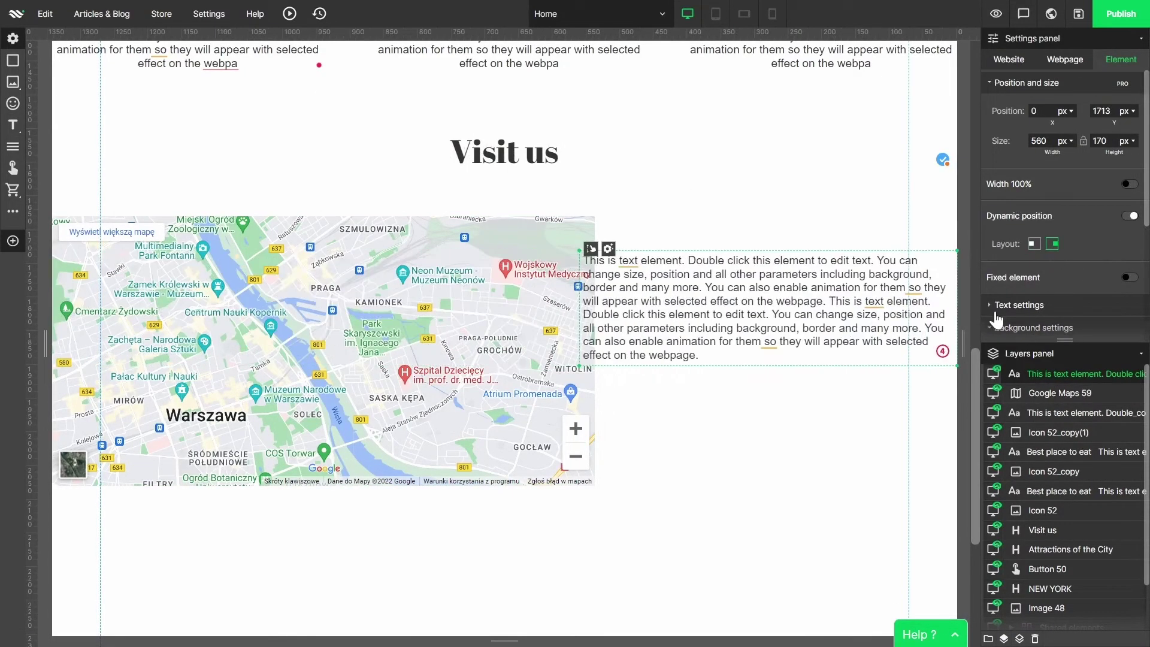
Step: Set the new text block's width to 30 vw and its X position to 5 vw
click(1063, 141)
click(1069, 169)
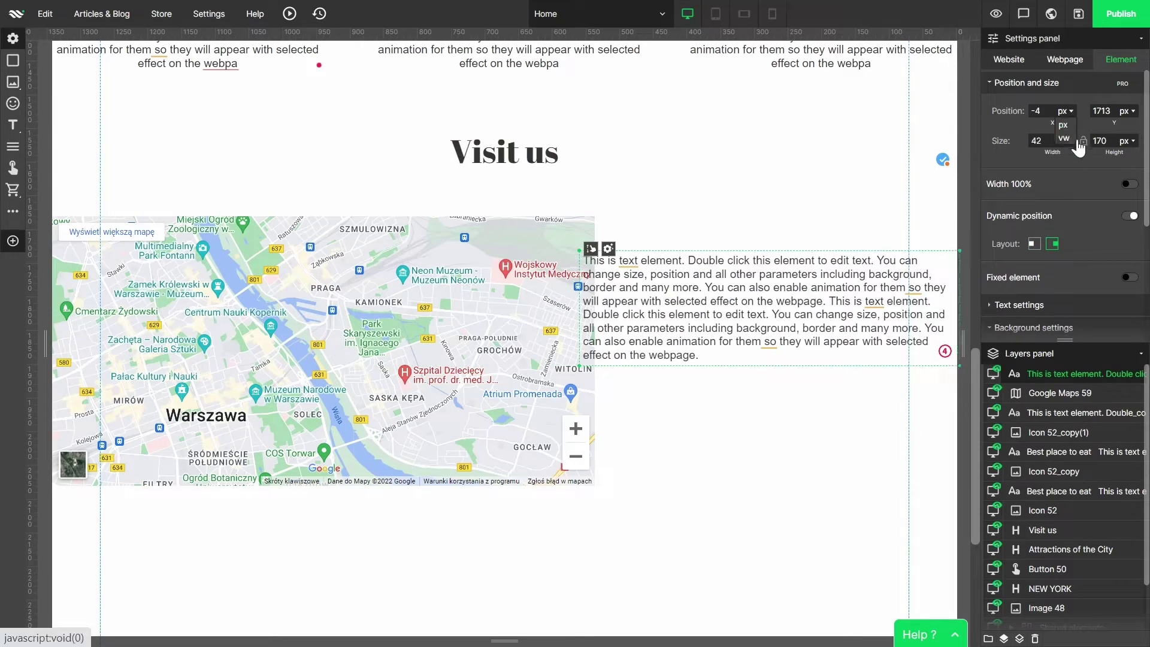
text(30)
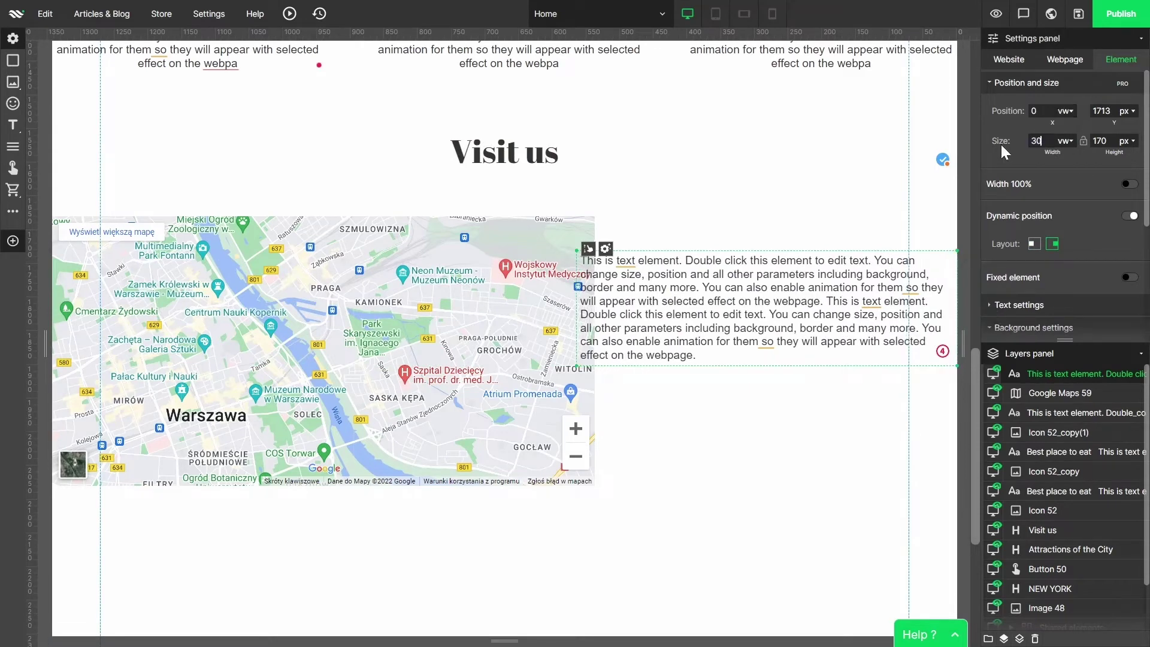
click(1025, 106)
text(5)
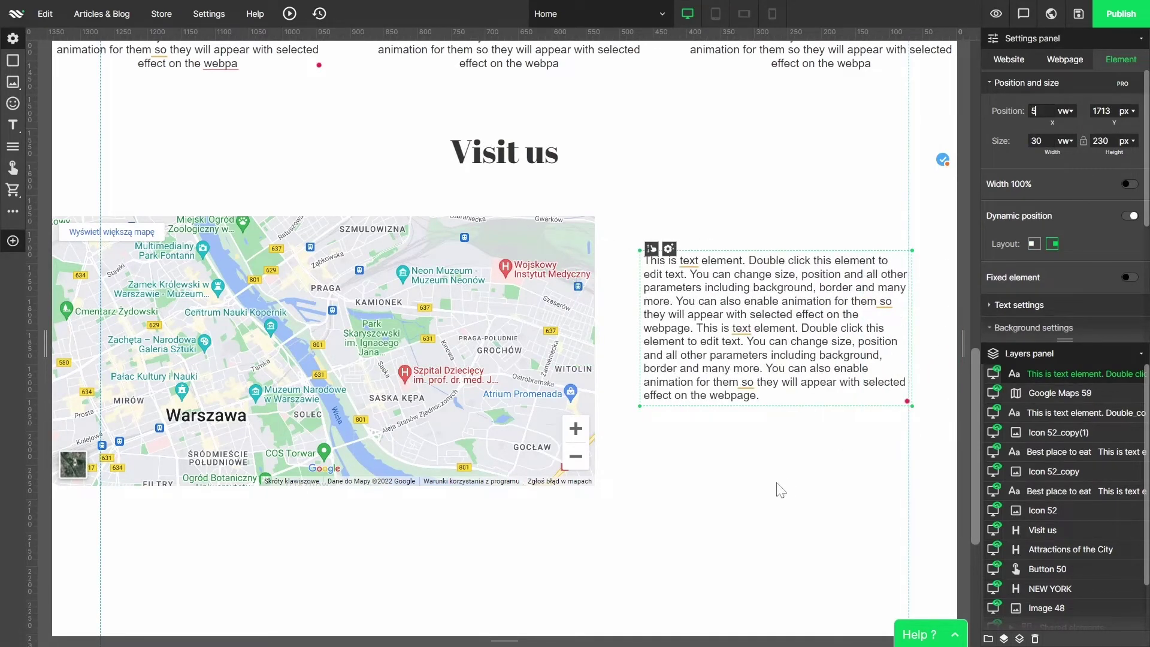
Step: Check how the map and its text block adapt by narrowing the canvas
click(780, 490)
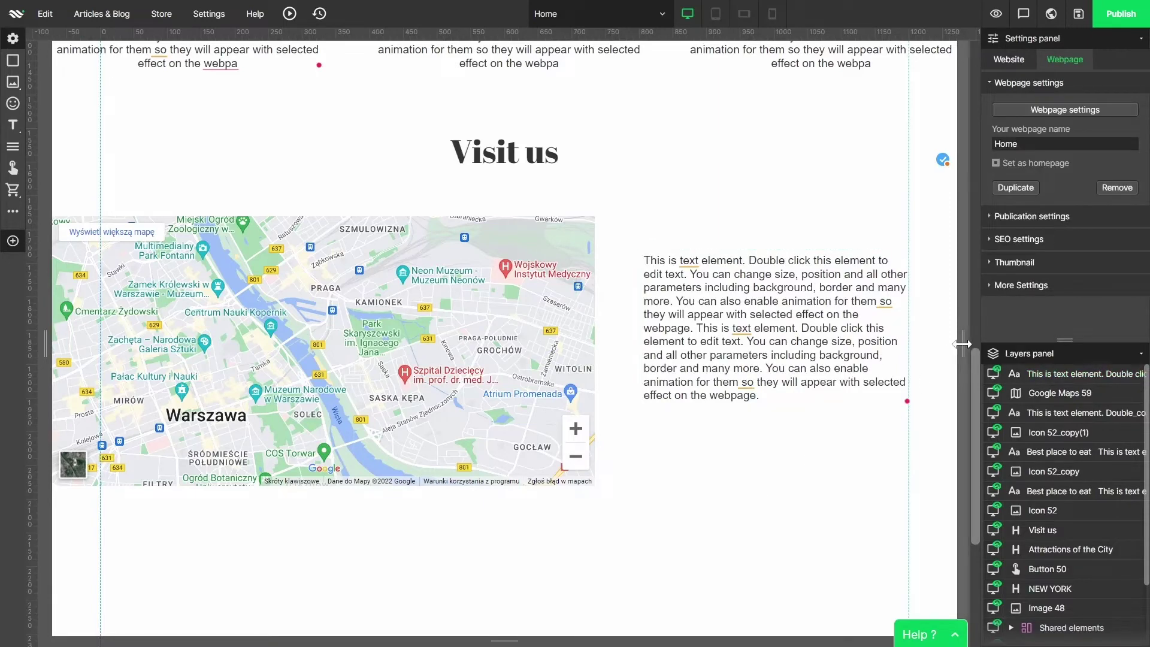
drag(962, 342, 767, 344)
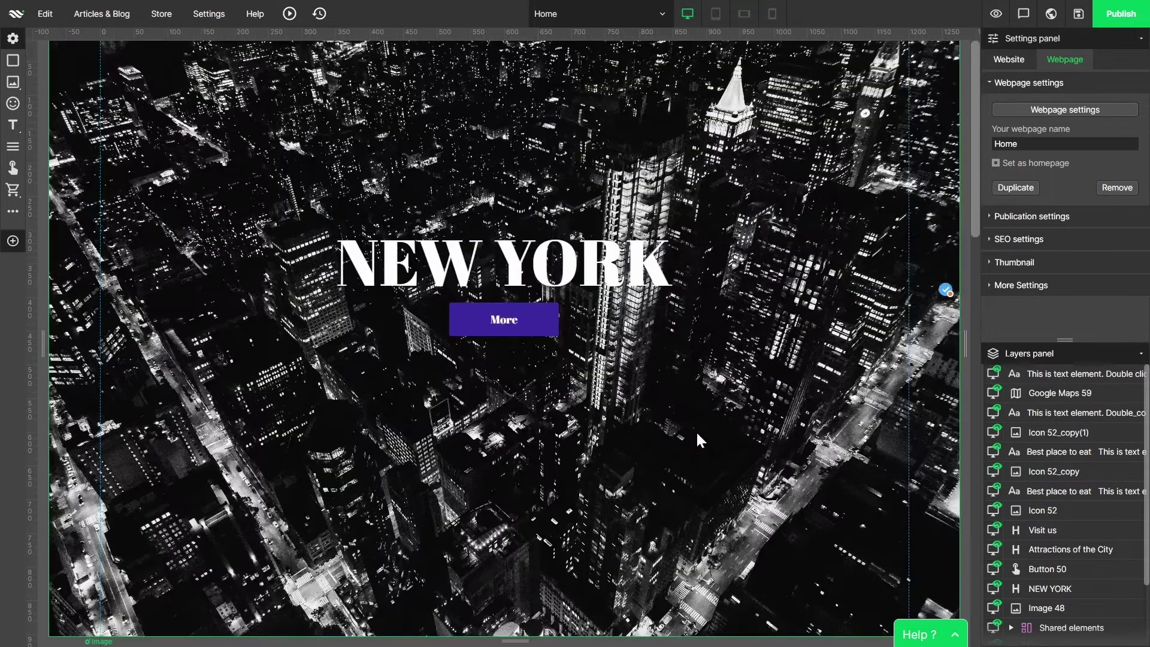
Step: Bind the "More" button to the "NEW YORK" heading
click(628, 270)
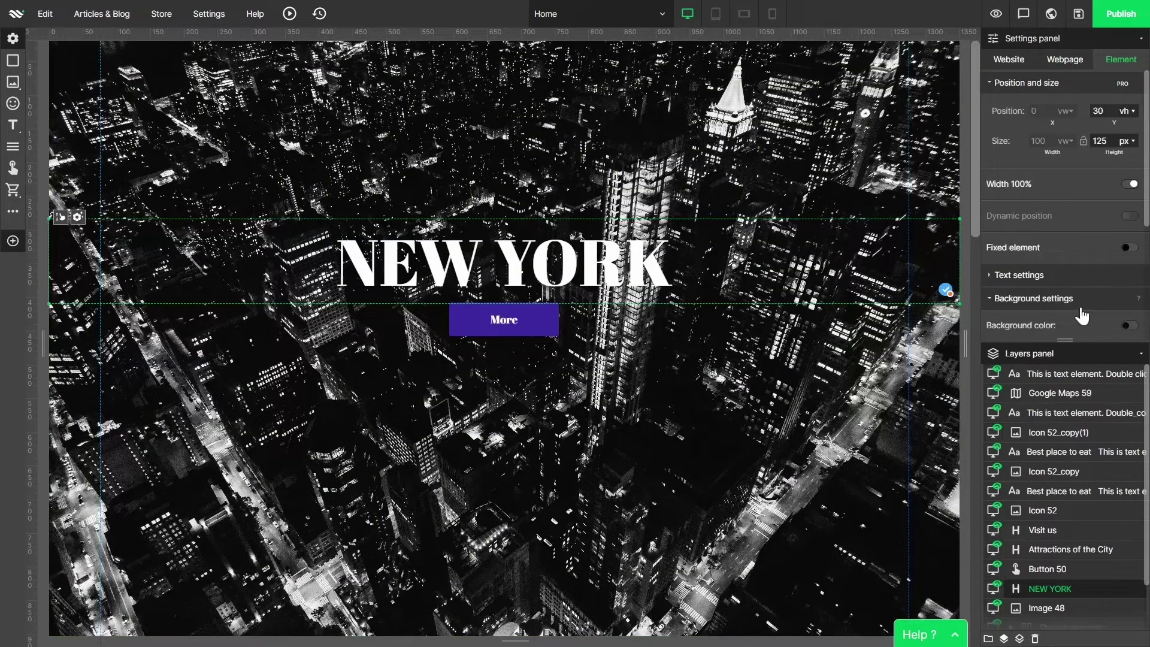
drag(1067, 341, 1067, 437)
scroll(1043, 311, down, 3)
click(1061, 419)
scroll(1071, 355, down, 1)
click(1078, 422)
click(504, 303)
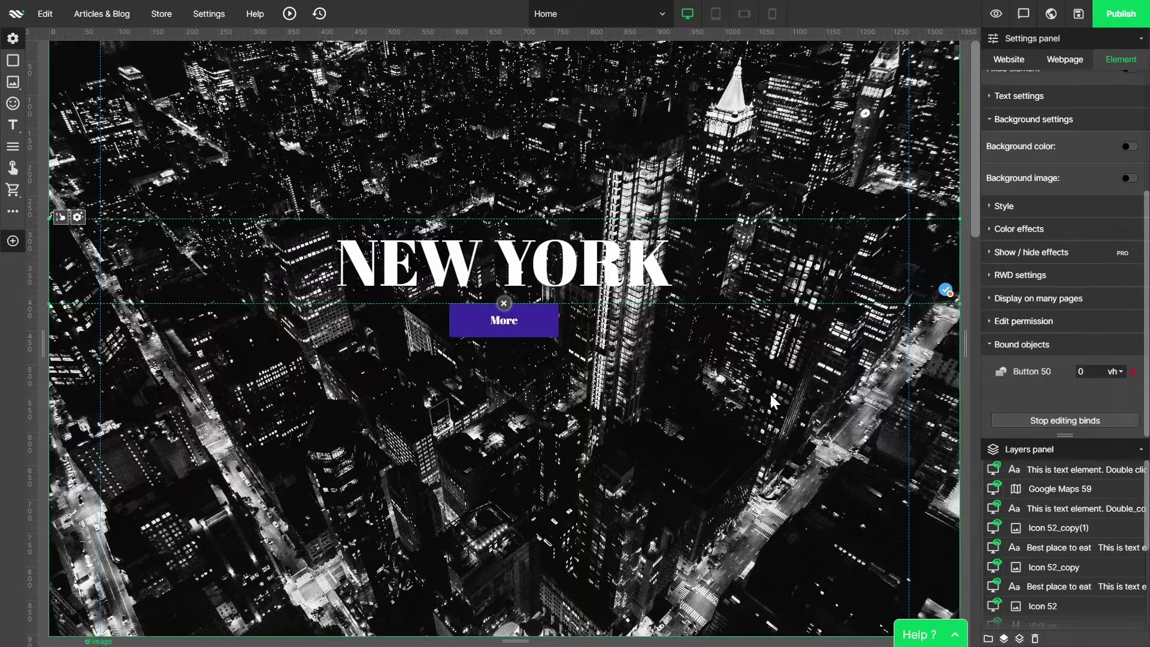
Step: Group the "Attractions of the City" heading with the three pizza icons and their text blocks
scroll(838, 373, down, 5)
click(851, 370)
scroll(851, 370, down, 3)
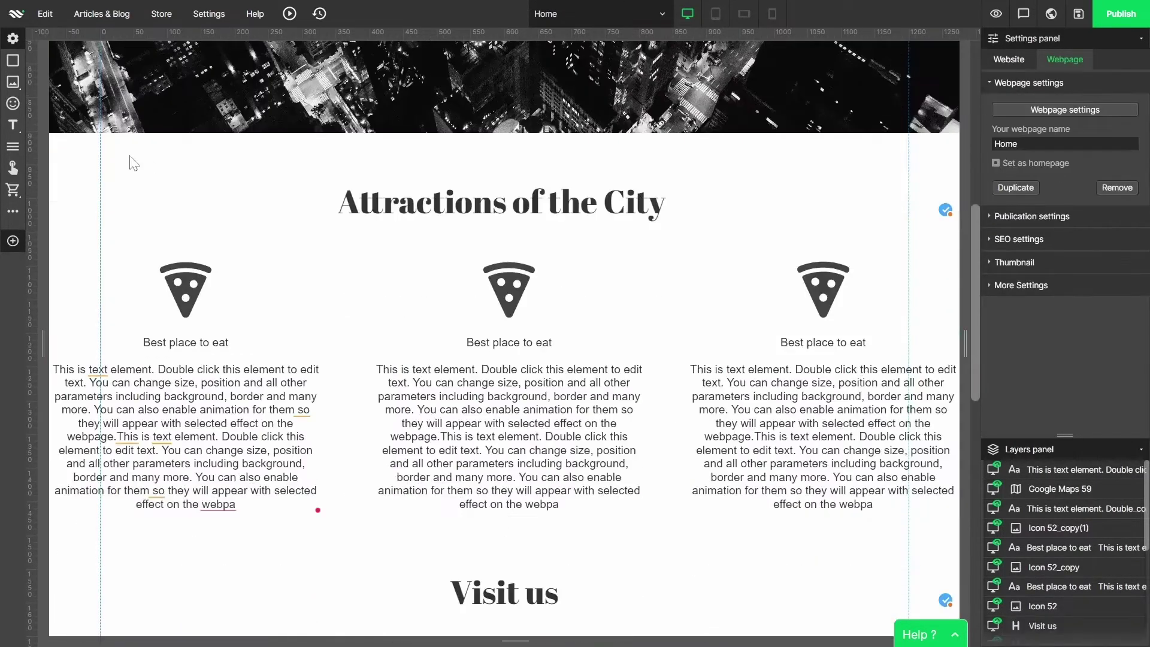
drag(126, 155, 922, 524)
key(ctrl+g)
click(727, 521)
Step: Group the "Visit us" heading, the map and the text block beside it
scroll(726, 519, down, 6)
drag(288, 148, 752, 479)
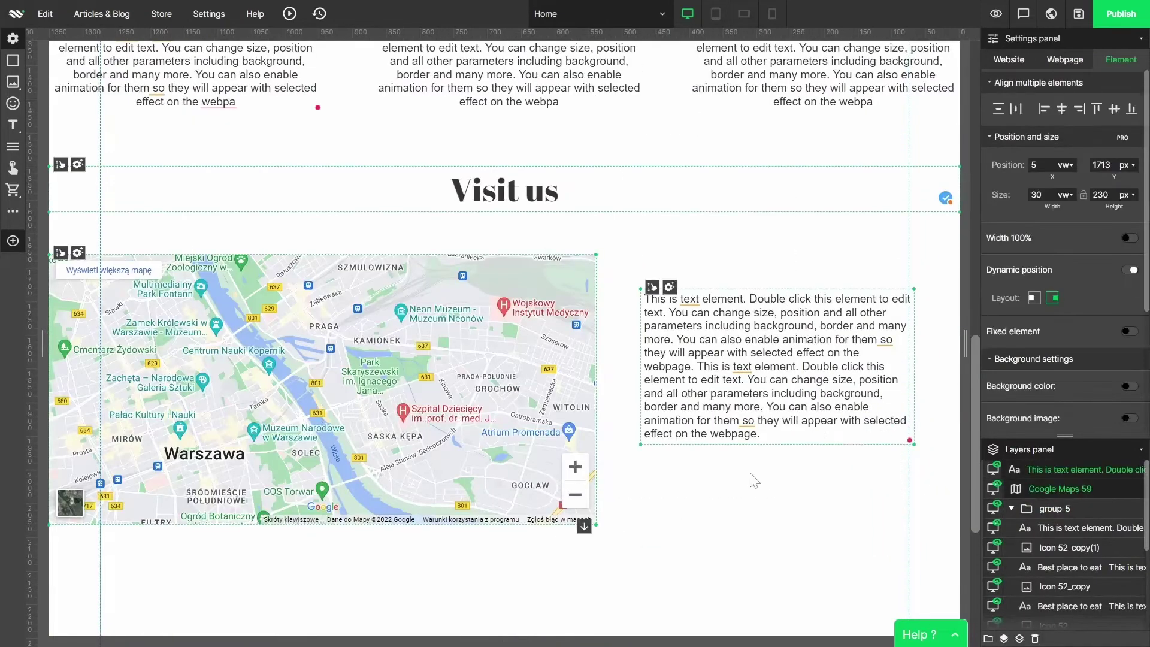
key(ctrl+g)
Step: Bind the attractions group to the full-screen header image
scroll(727, 482, up, 8)
click(766, 197)
scroll(1072, 335, down, 8)
click(1070, 419)
click(504, 281)
click(654, 258)
Step: Bind the "Visit us" group to the attractions group above it
scroll(655, 257, down, 5)
click(657, 257)
click(1065, 420)
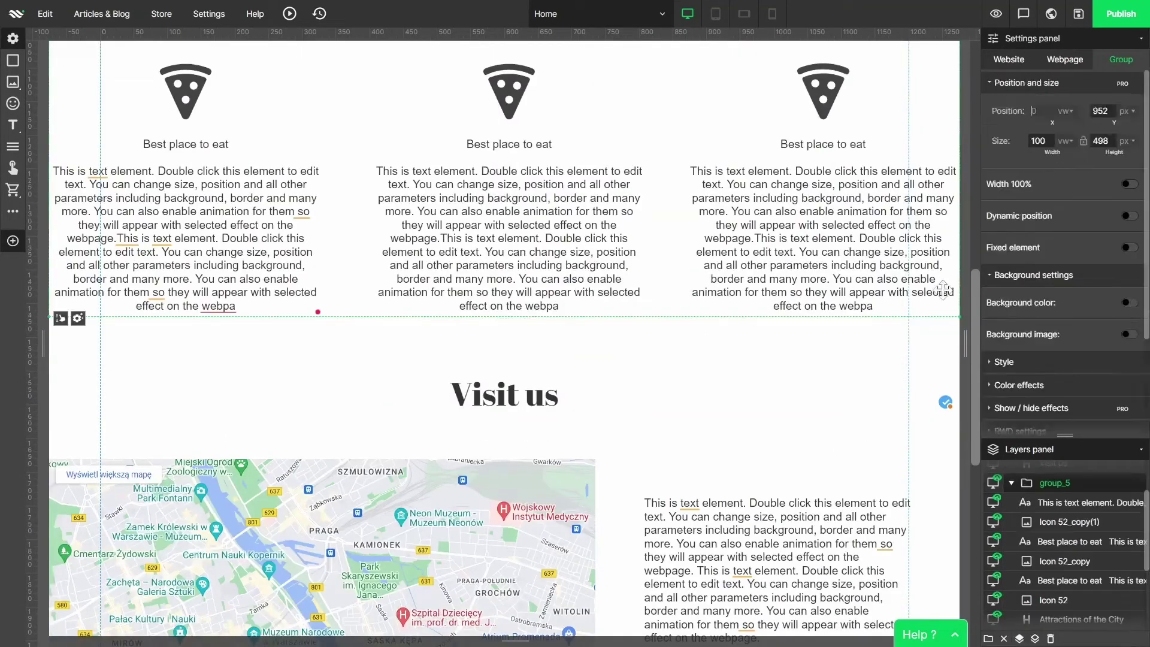
click(504, 371)
click(643, 345)
Step: Check how the bound sections shift by narrowing and widening the canvas
scroll(665, 342, down, 2)
drag(962, 336, 721, 298)
scroll(651, 347, down, 5)
drag(724, 344, 932, 339)
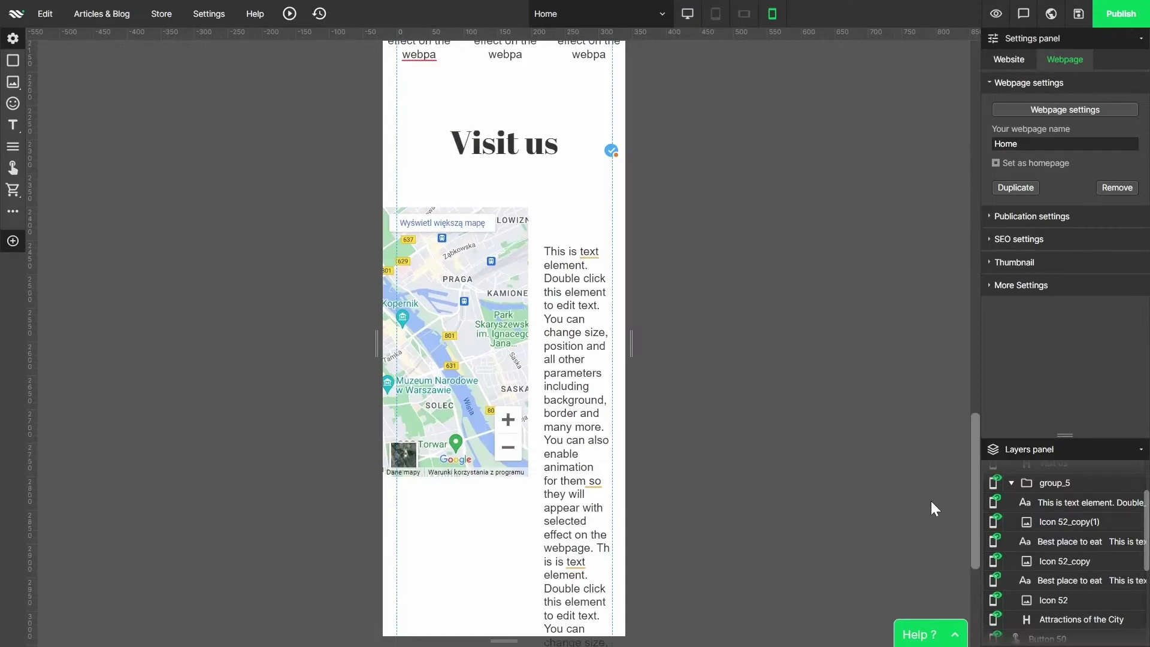
Step: Examine the map and the long text block of the "Visit us" section in the phone view
scroll(931, 503, down, 5)
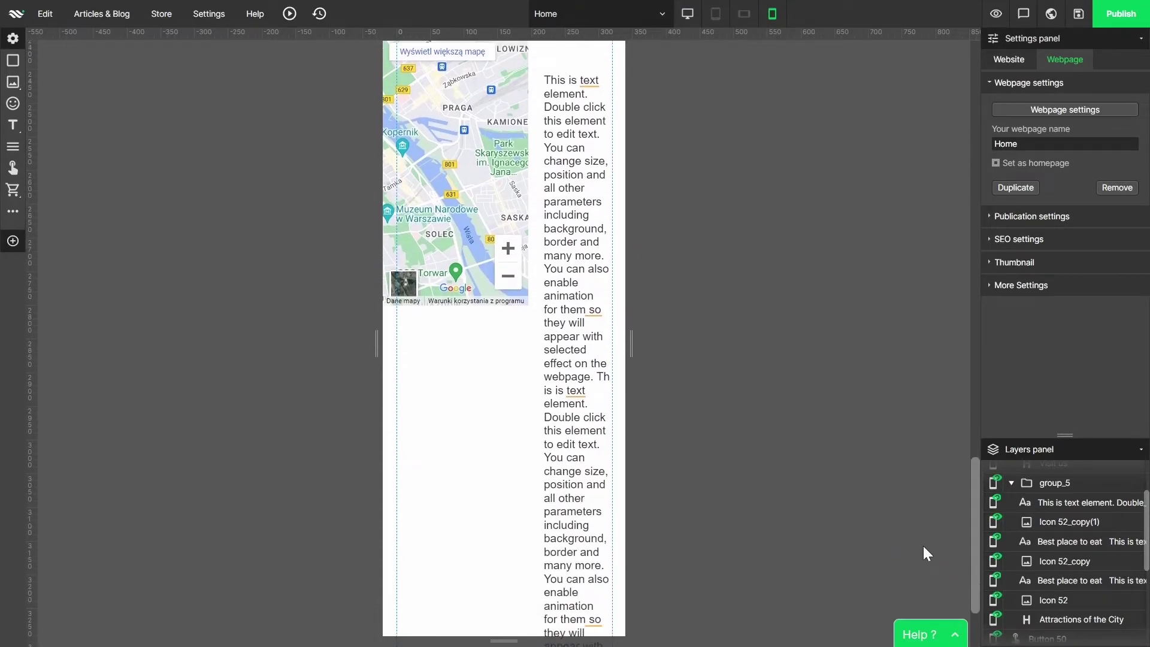
scroll(922, 546, down, 2)
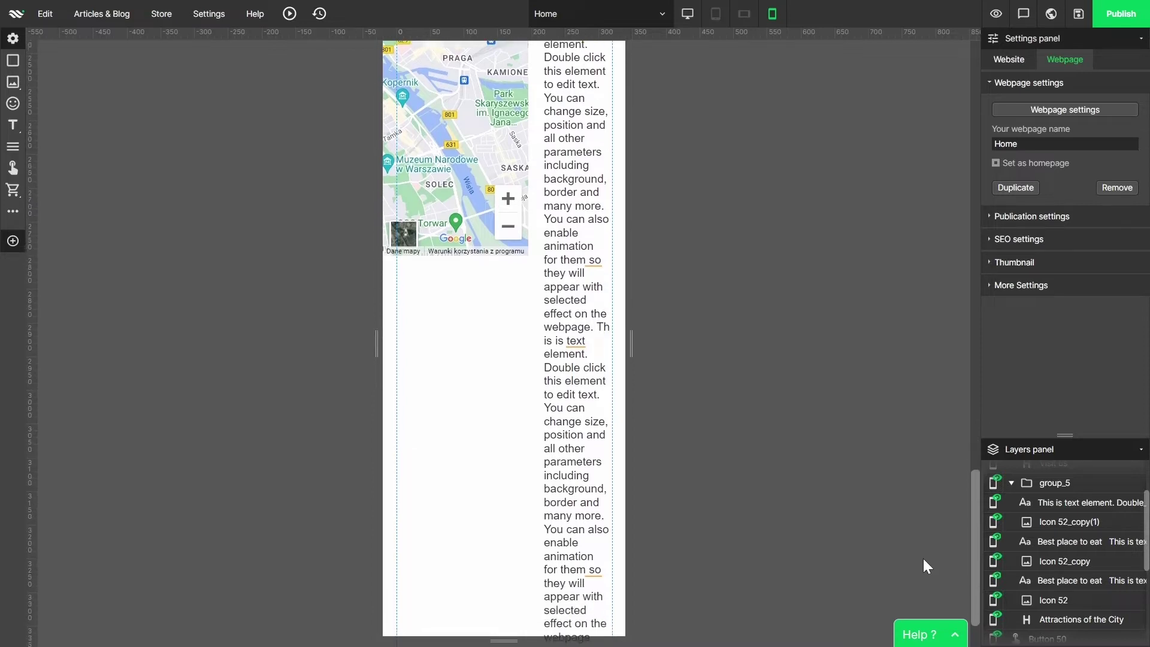
scroll(918, 526, up, 4)
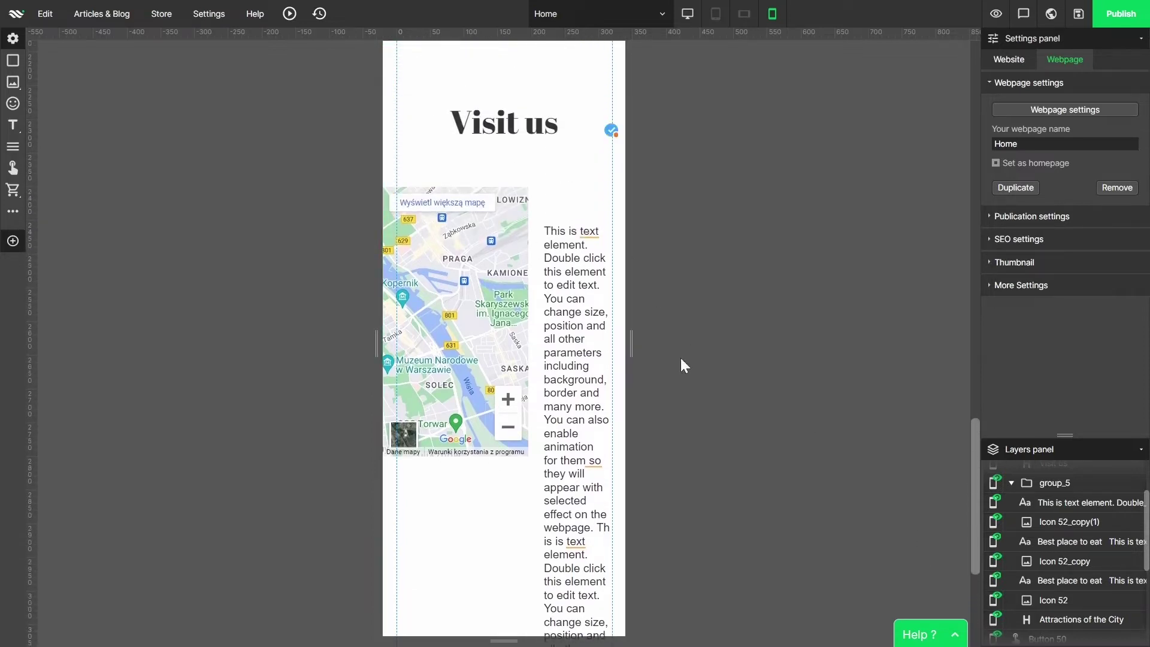
scroll(678, 377, down, 5)
scroll(674, 387, up, 2)
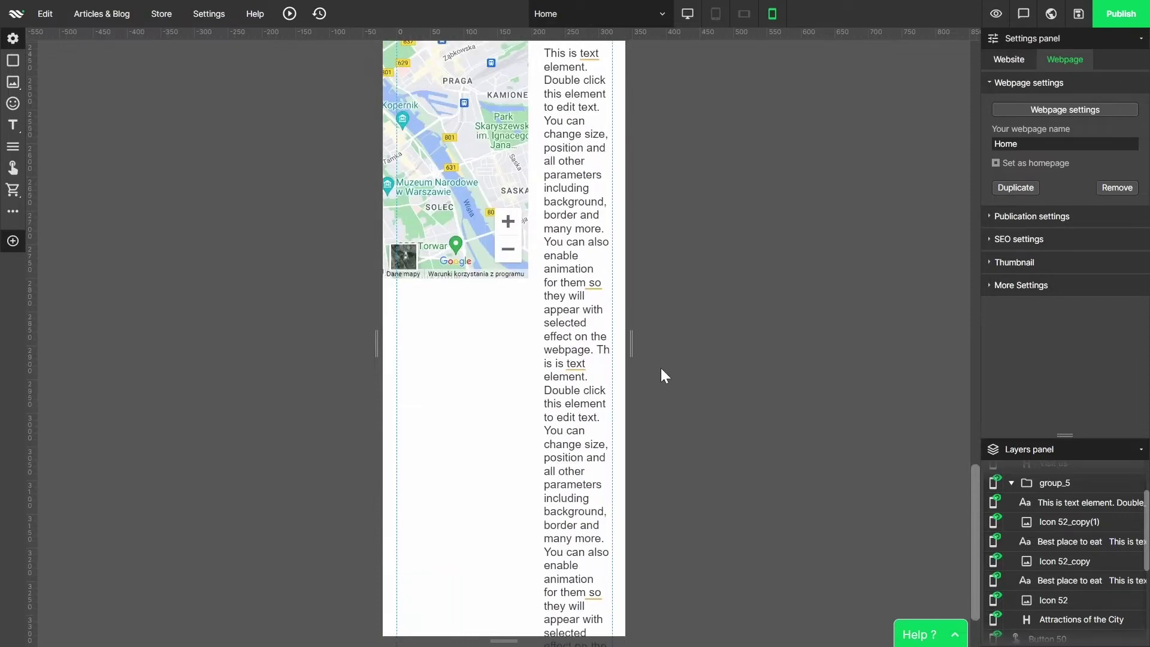
Step: In the phone view, move the text block below the map and set the map to 100% width
scroll(660, 367, up, 2)
drag(586, 171, 488, 449)
click(470, 211)
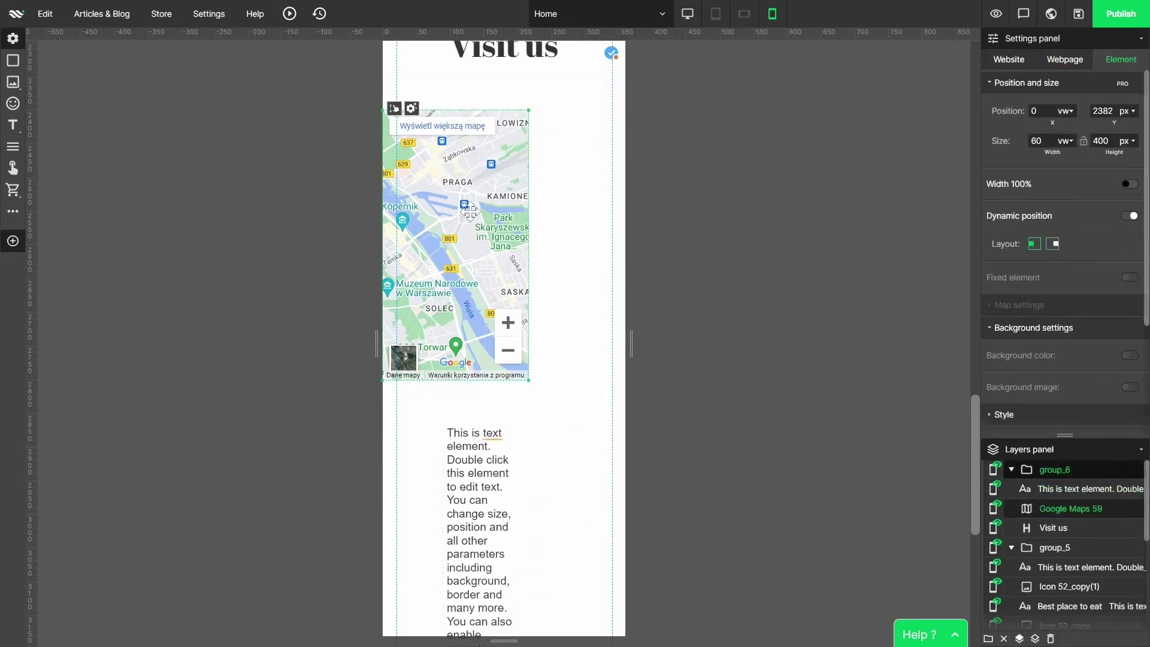
click(1128, 184)
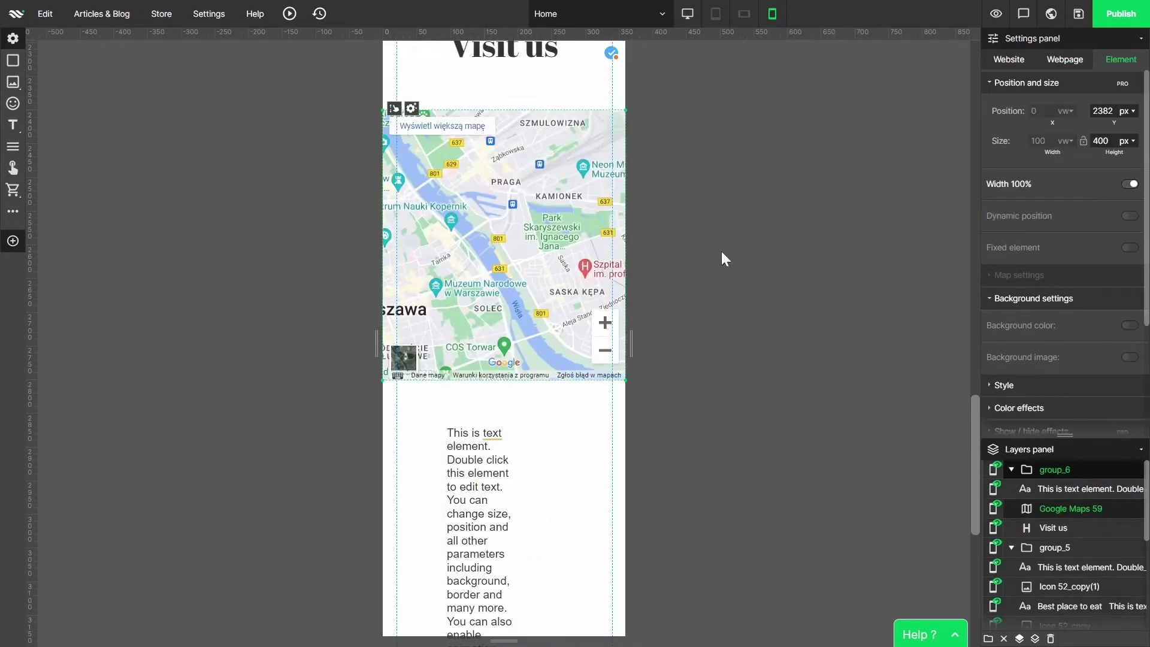
Step: Place the phone-view text block under the map at X 18 vw, Y 2820 px and widen it to 76 vw
scroll(661, 347, down, 4)
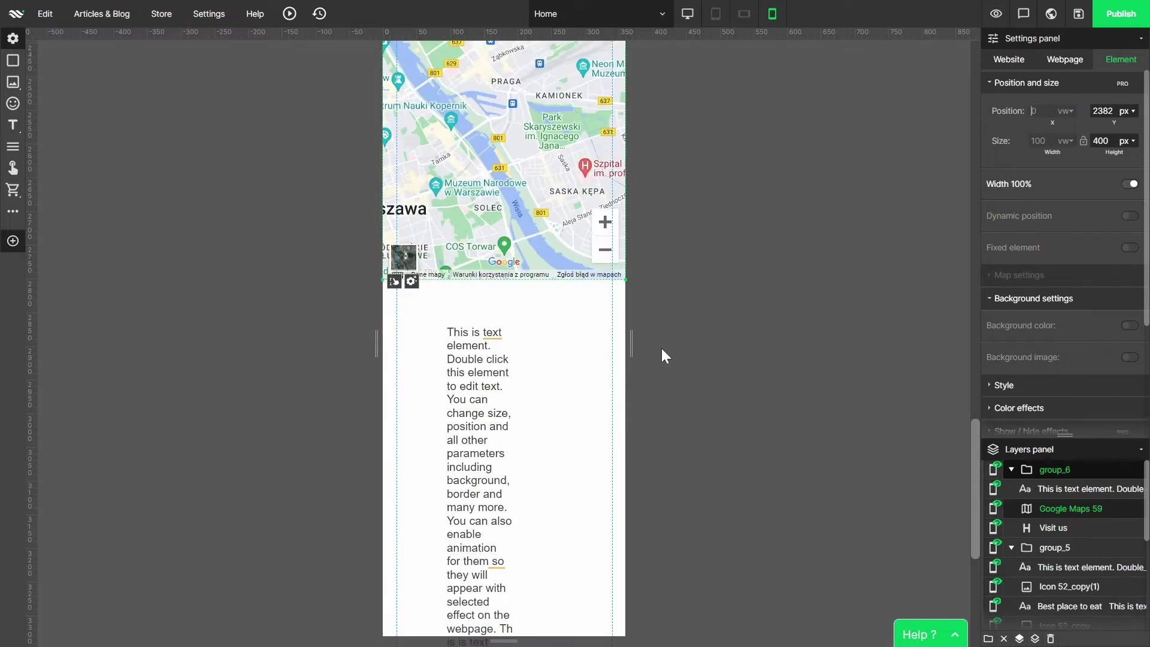
double_click(492, 258)
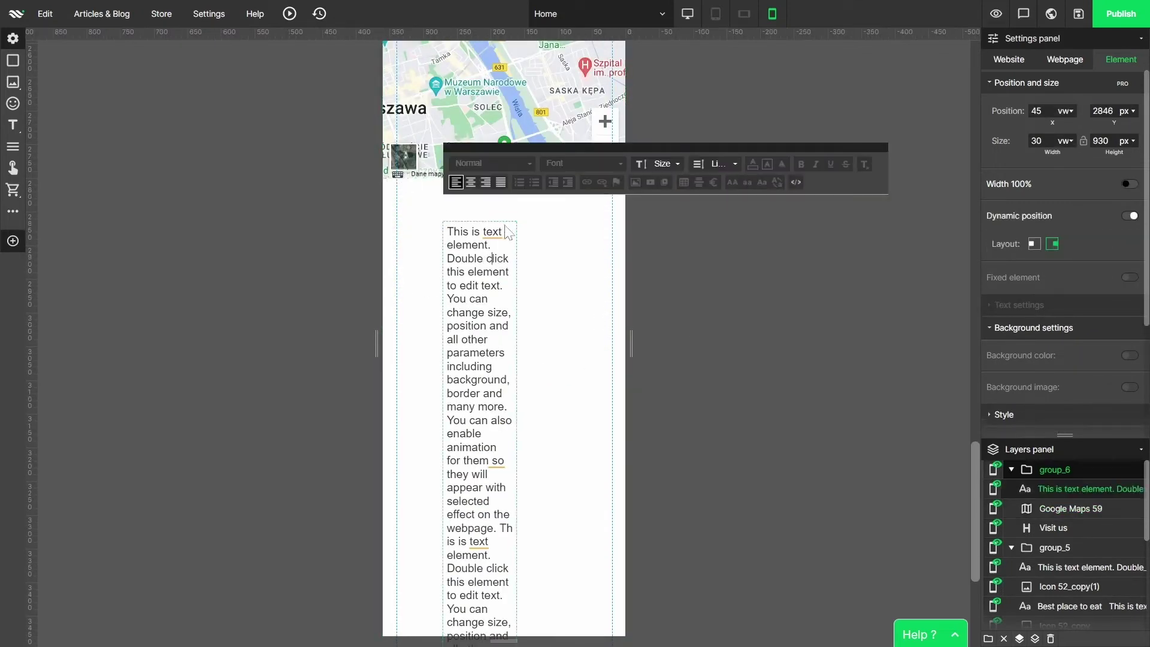
key(Escape)
drag(500, 244, 455, 216)
drag(470, 292, 613, 298)
drag(526, 216, 525, 226)
drag(611, 247, 581, 251)
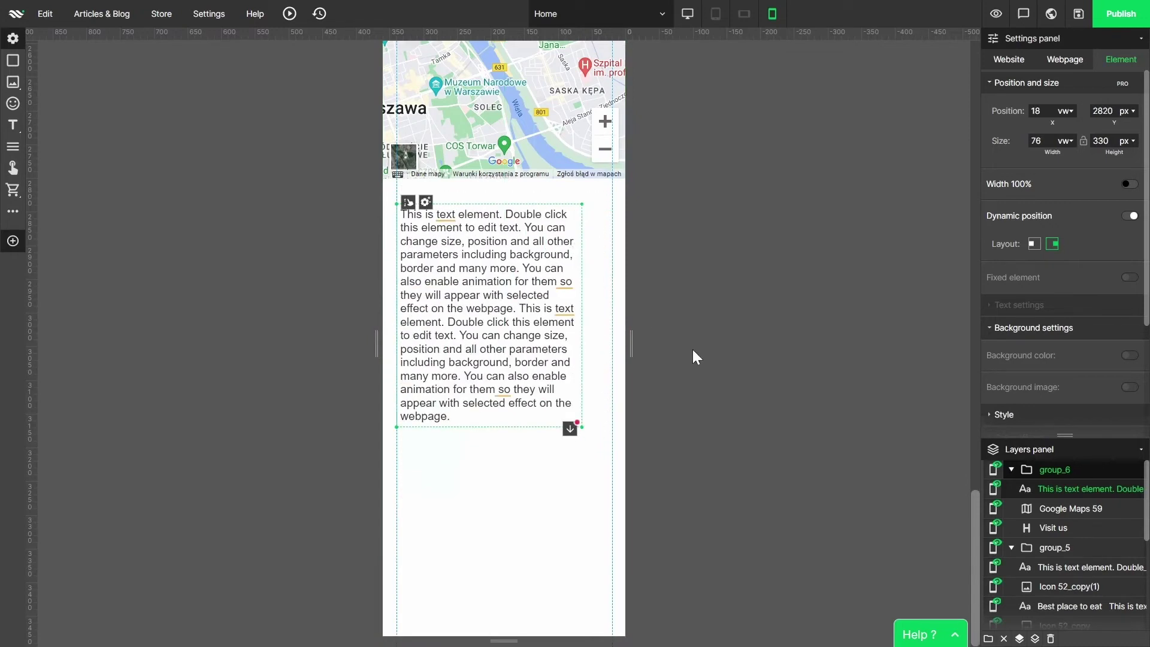
Step: Move the phone-view map and text block up slightly, closer to the "Visit us" heading
click(740, 358)
scroll(737, 357, up, 6)
click(550, 329)
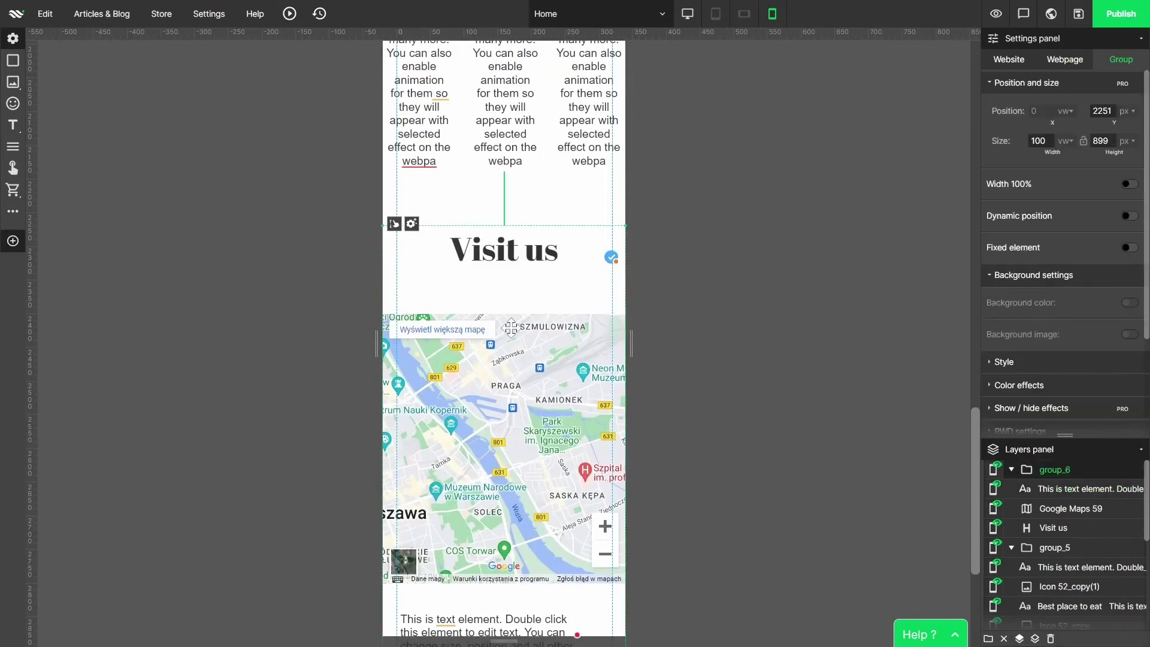
click(550, 329)
drag(511, 326, 511, 304)
scroll(599, 371, down, 3)
click(521, 521)
click(670, 400)
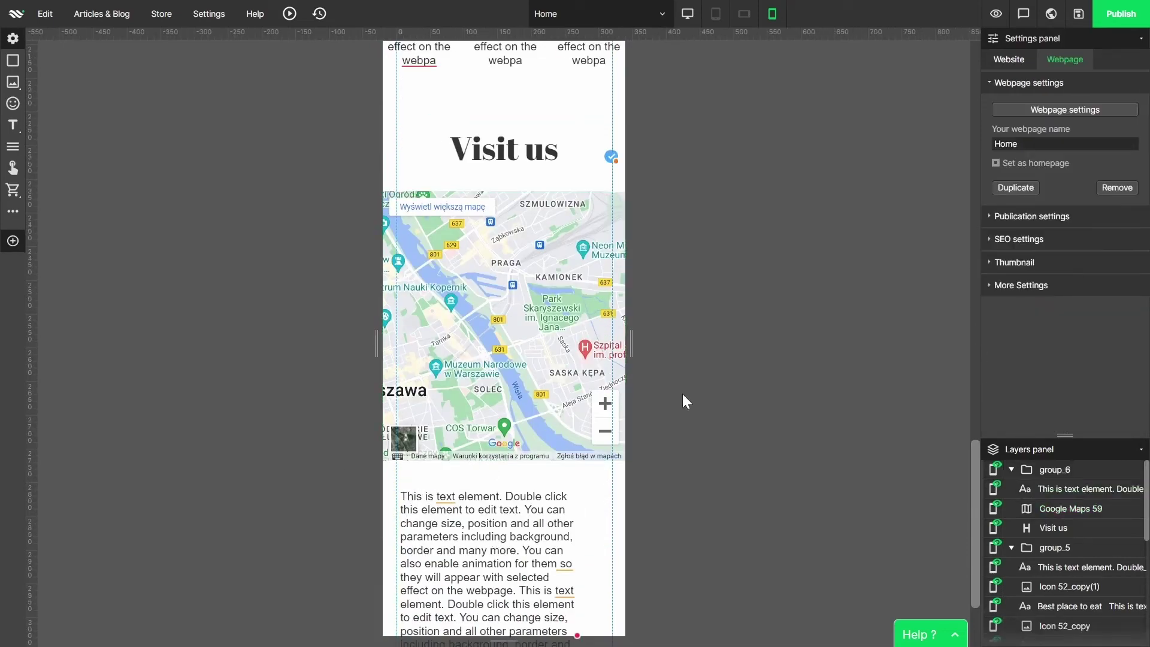
Step: Switch to the desktop view and check how the "Visit us" section adapts by narrowing the canvas to phone width
scroll(681, 393, down, 2)
scroll(665, 269, up, 6)
click(687, 13)
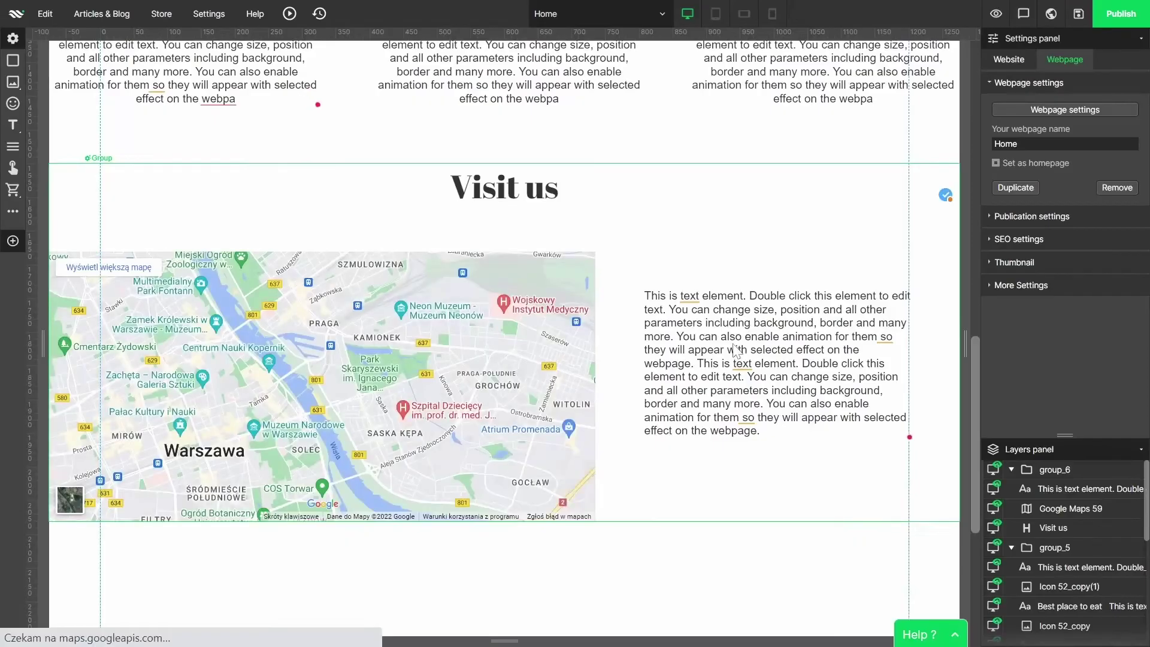
drag(961, 358, 659, 335)
drag(974, 373, 934, 523)
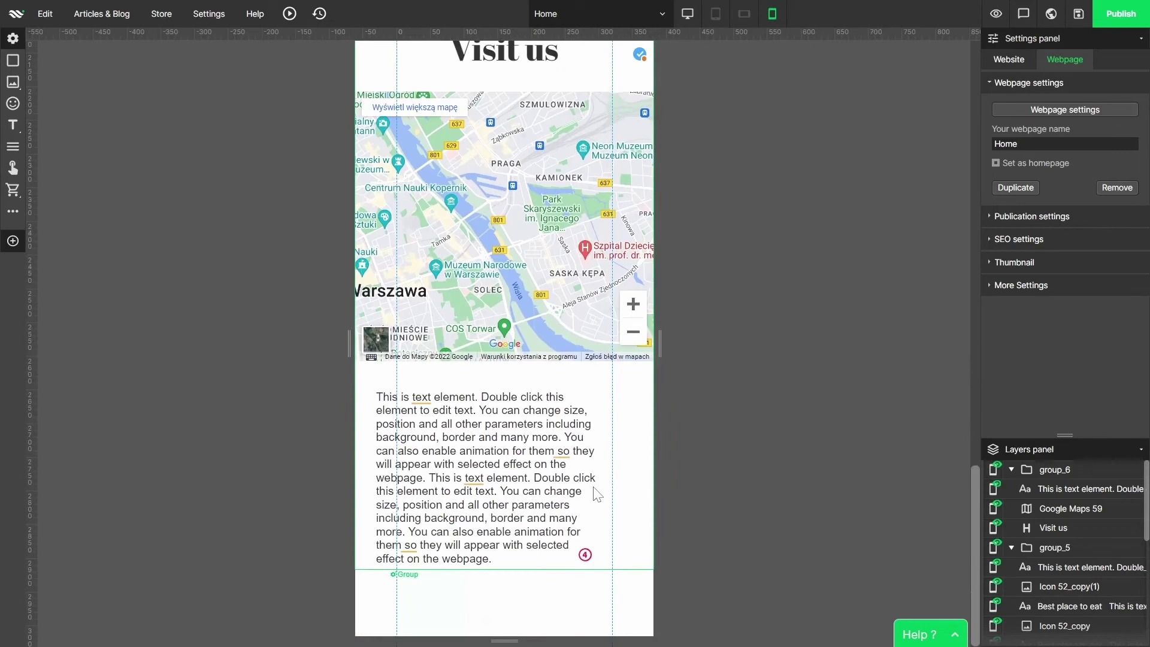